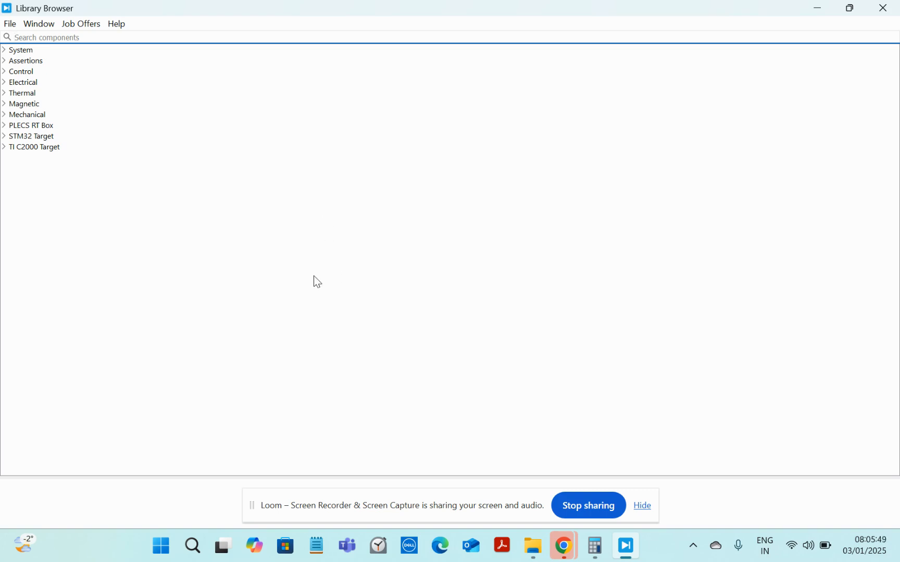
# Create a new blank PLECS model
pyautogui.hotkey('ctrl', 'n')
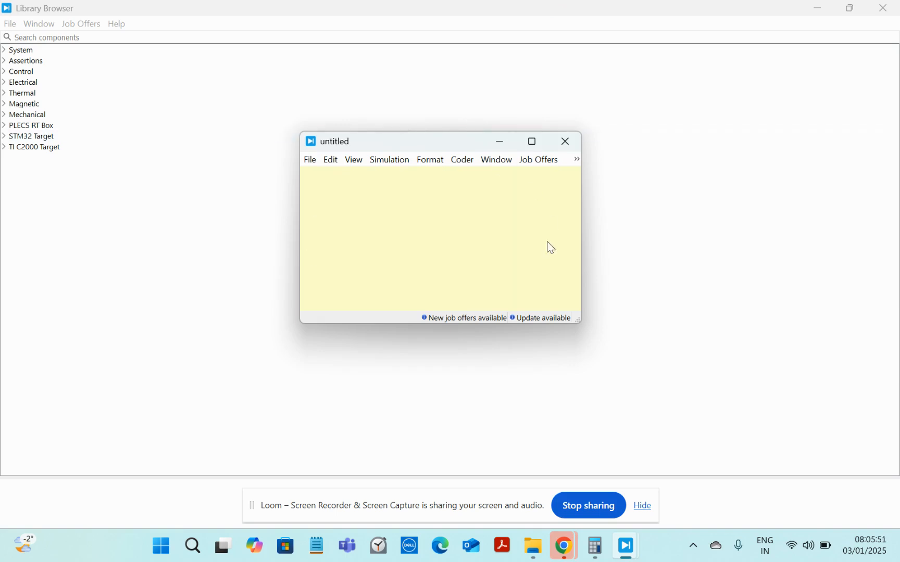
pyautogui.click(568, 143)
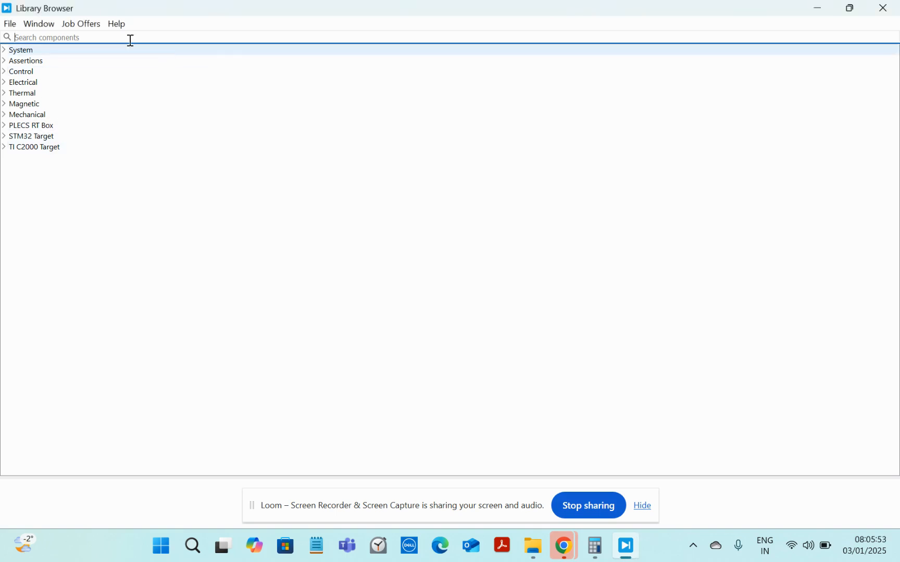
pyautogui.click(10, 24)
pyautogui.moveTo(39, 24)
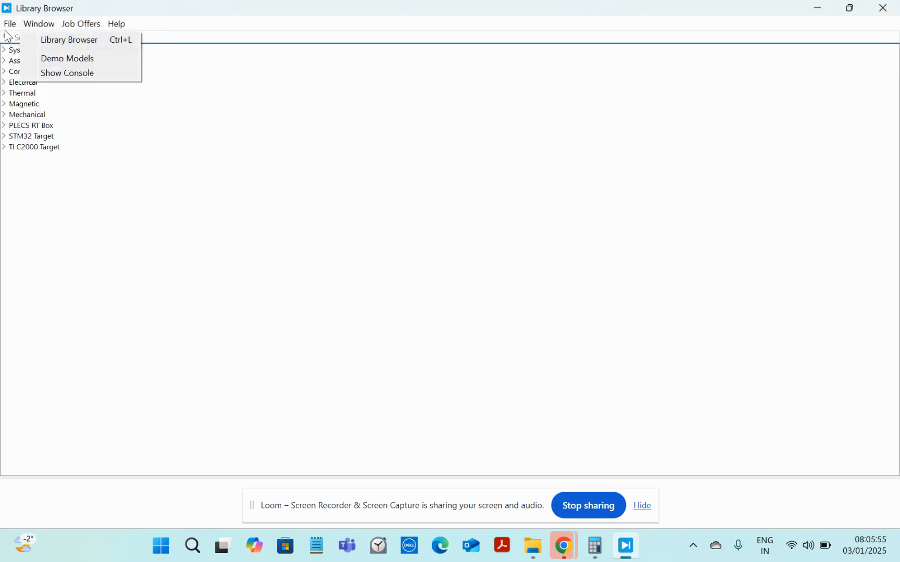
pyautogui.moveTo(9, 24)
pyautogui.click(50, 46)
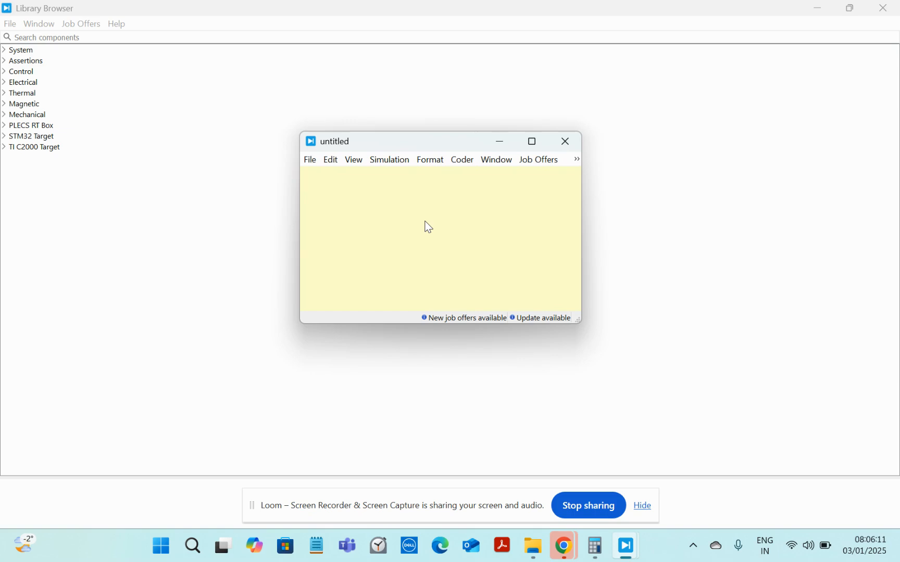
# Save the untitled model in the Downloads folder under the name SIMULATIONS
pyautogui.click(318, 163)
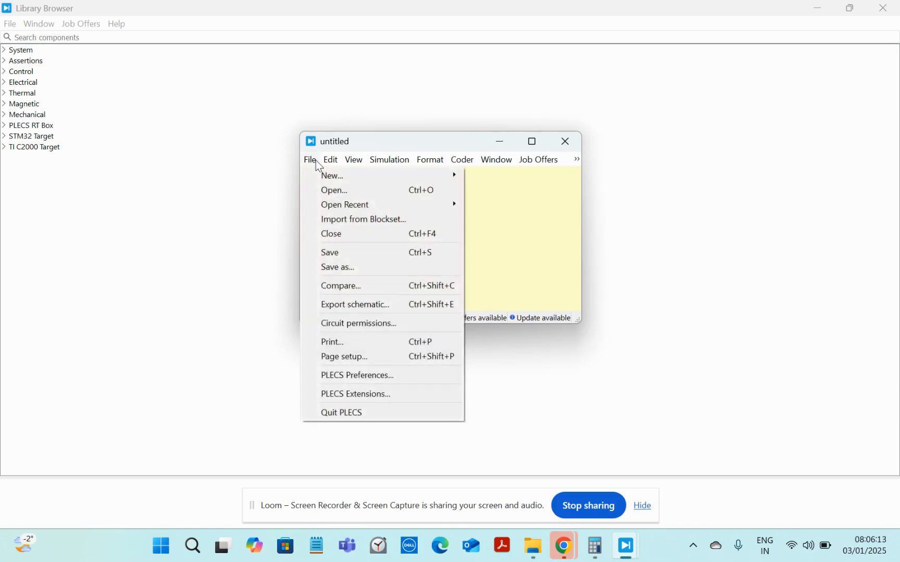
pyautogui.click(342, 268)
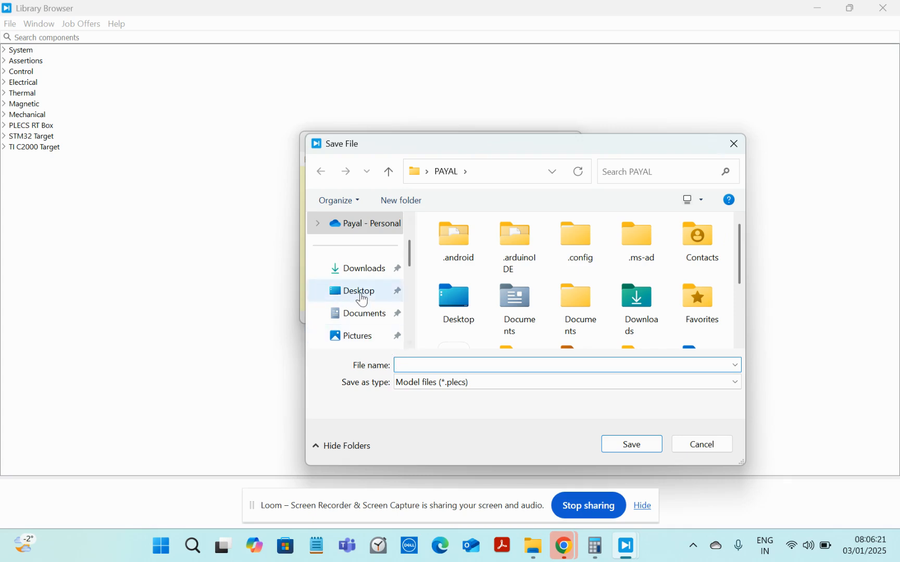
pyautogui.click(370, 269)
pyautogui.scroll(-1, 370, 317)
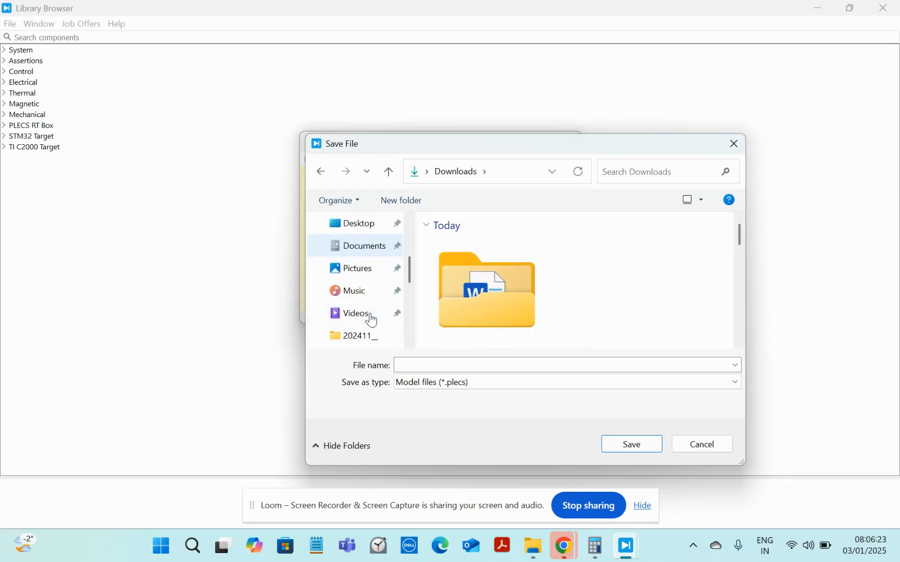
pyautogui.click(433, 368)
pyautogui.write('Sl')
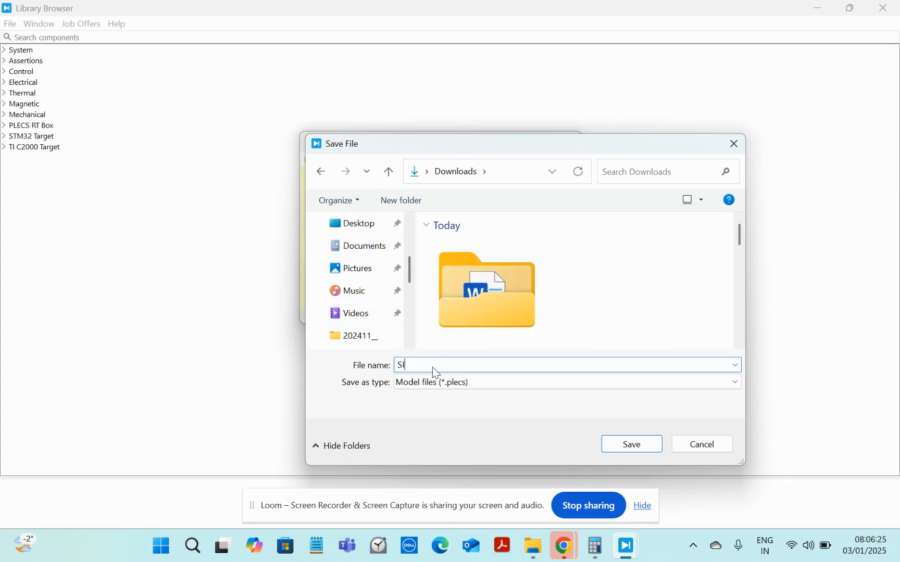
pyautogui.write('MULATIONS')
pyautogui.press('Return')
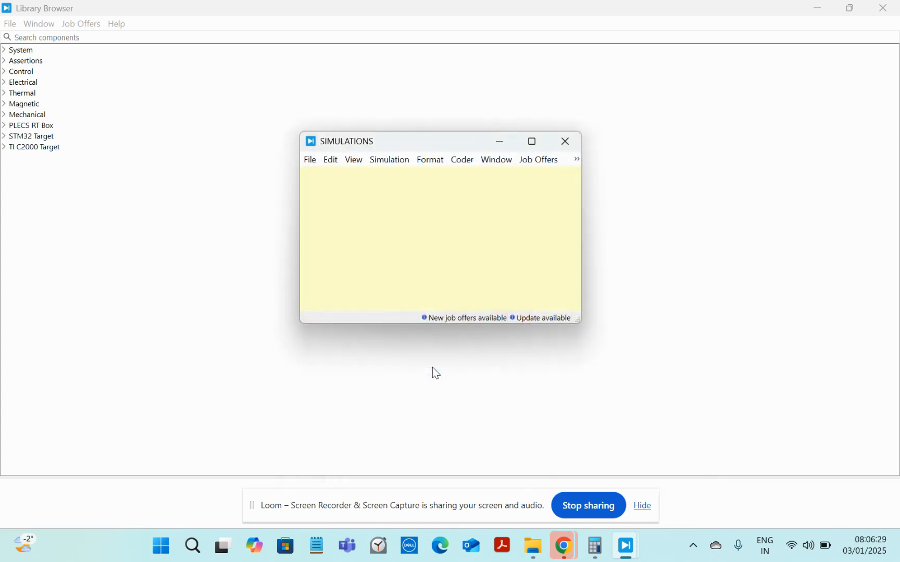
# Maximize the SIMULATIONS model window to fill the screen
pyautogui.moveTo(535, 138)
pyautogui.click(313, 163)
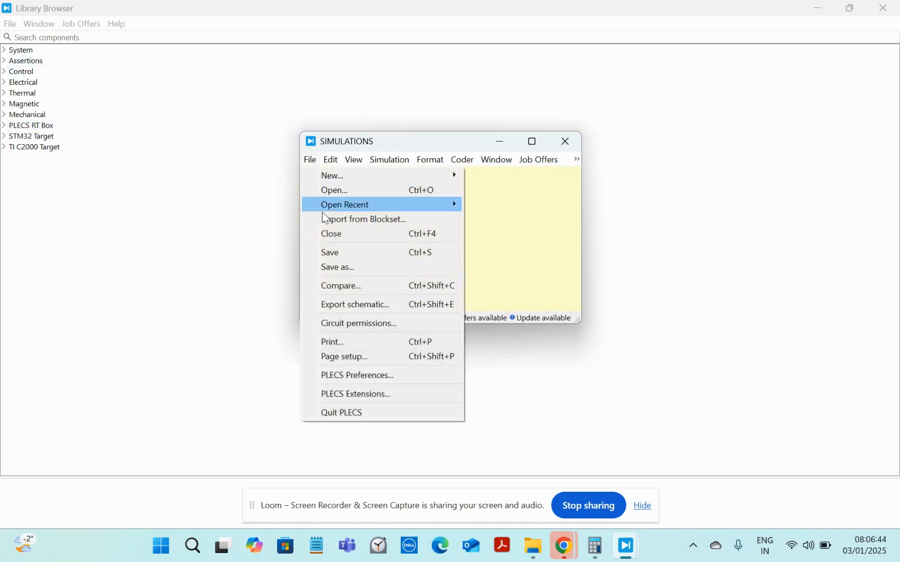
pyautogui.click(518, 229)
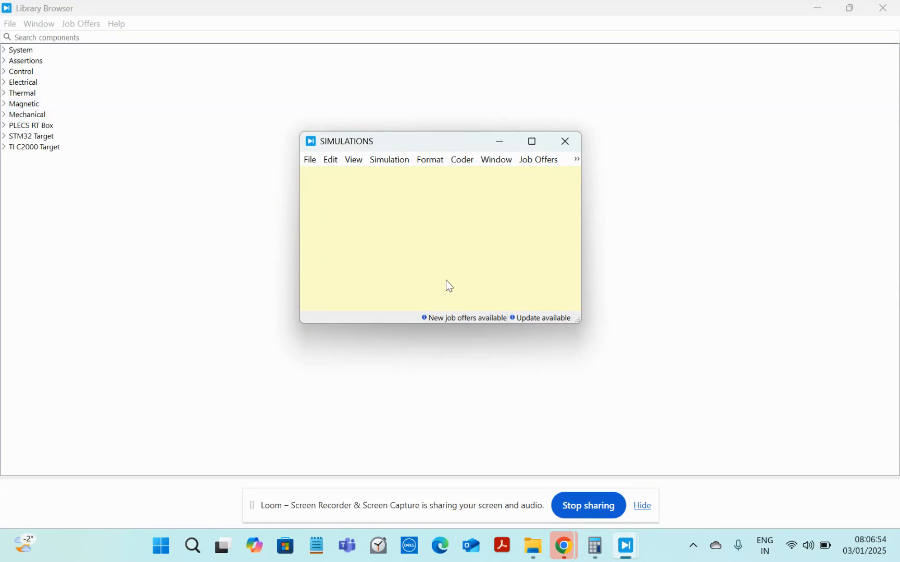
pyautogui.click(531, 142)
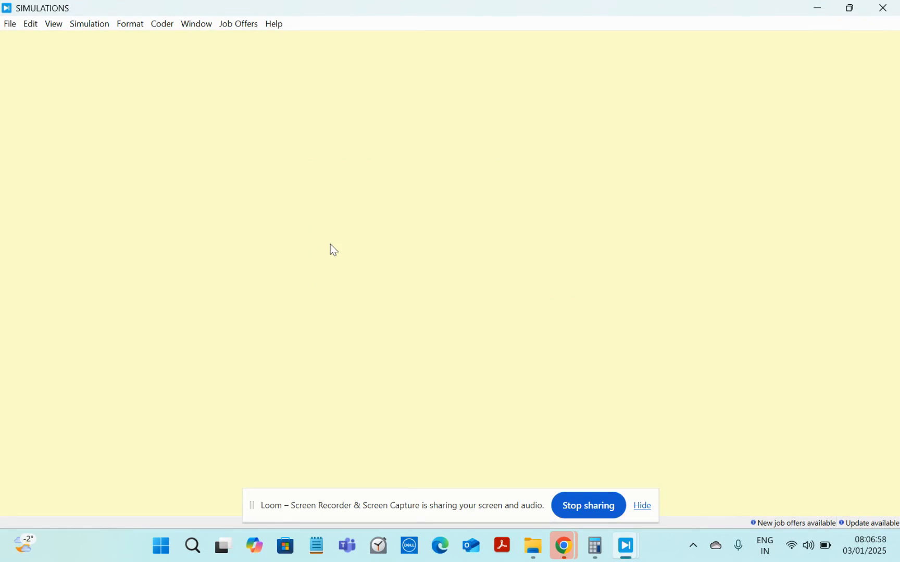
# Search the Library Browser for RESISTOR and select the Resistor among the electrical passive components
pyautogui.hotkey('alt', 'Tab')
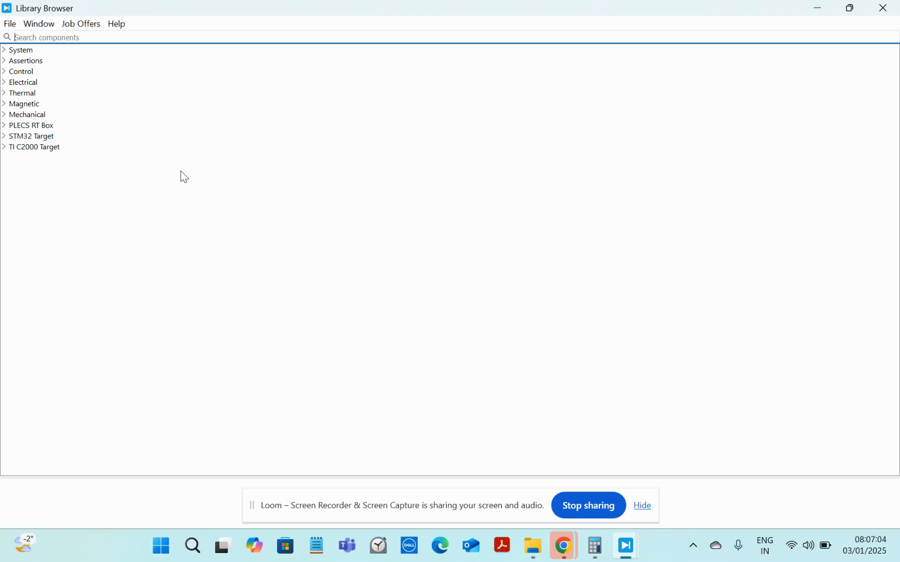
pyautogui.click(91, 40)
pyautogui.write('RESIS')
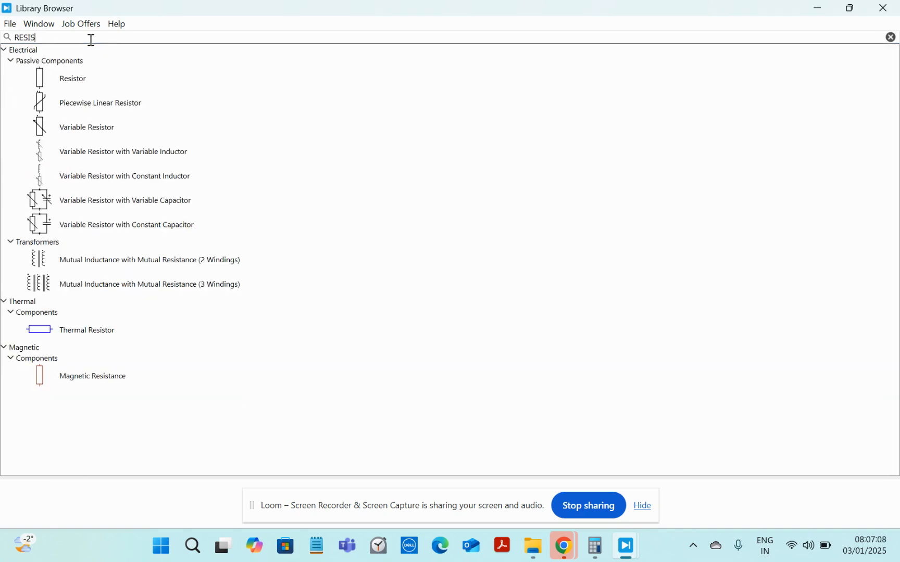
pyautogui.write('TOR')
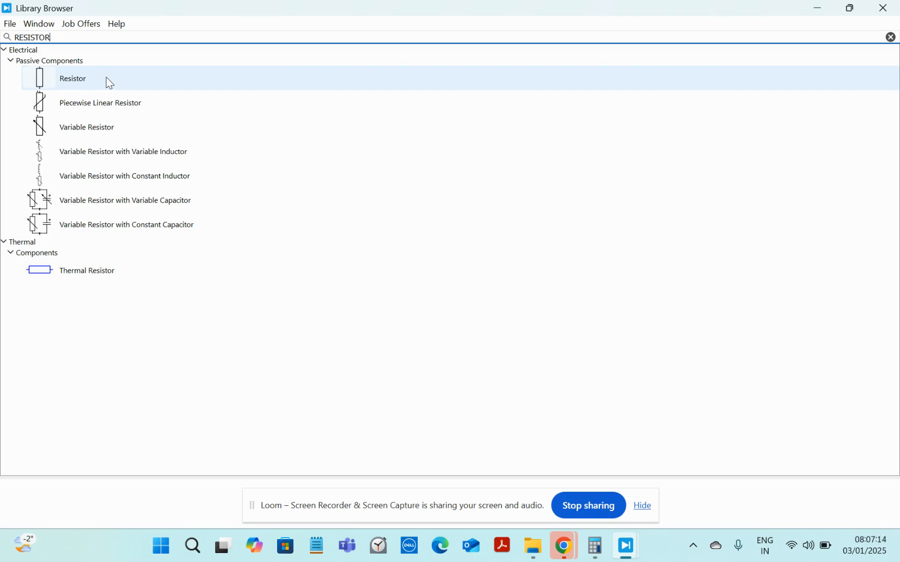
pyautogui.click(80, 88)
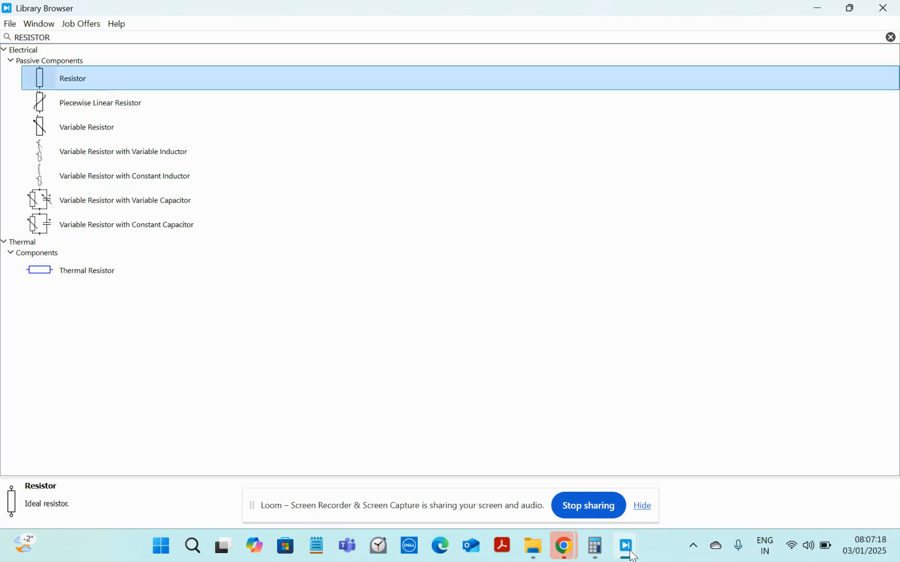
# Return to the SIMULATIONS model window and hide the screen-sharing notice
pyautogui.moveTo(636, 526)
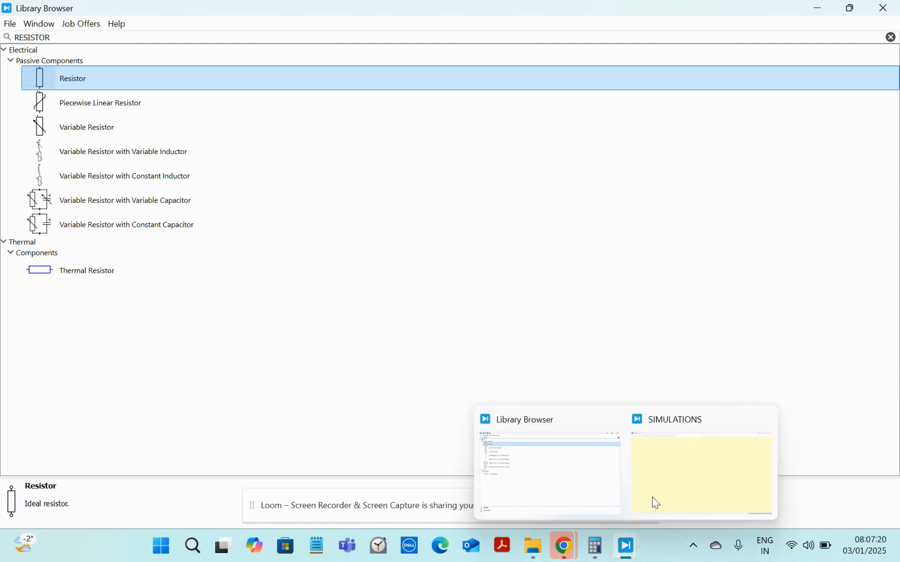
pyautogui.click(672, 472)
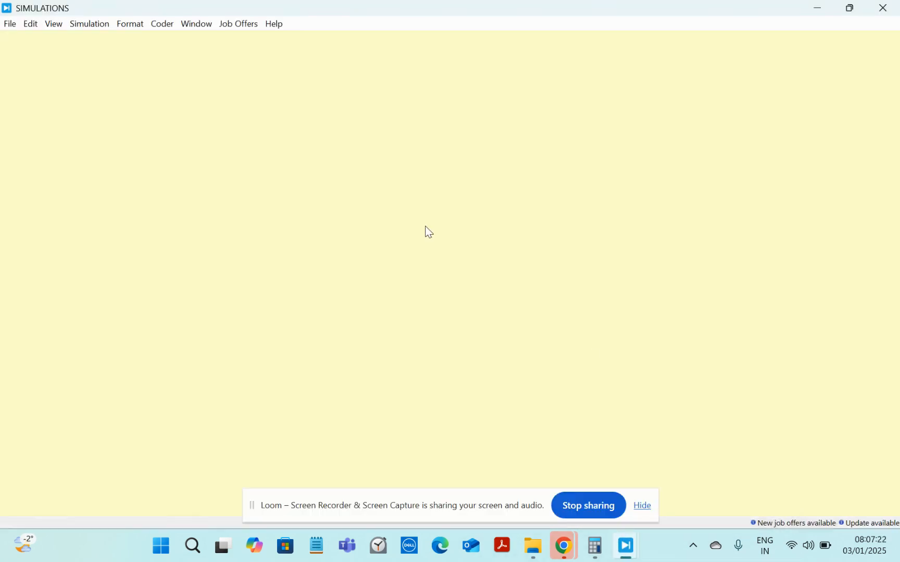
pyautogui.click(644, 506)
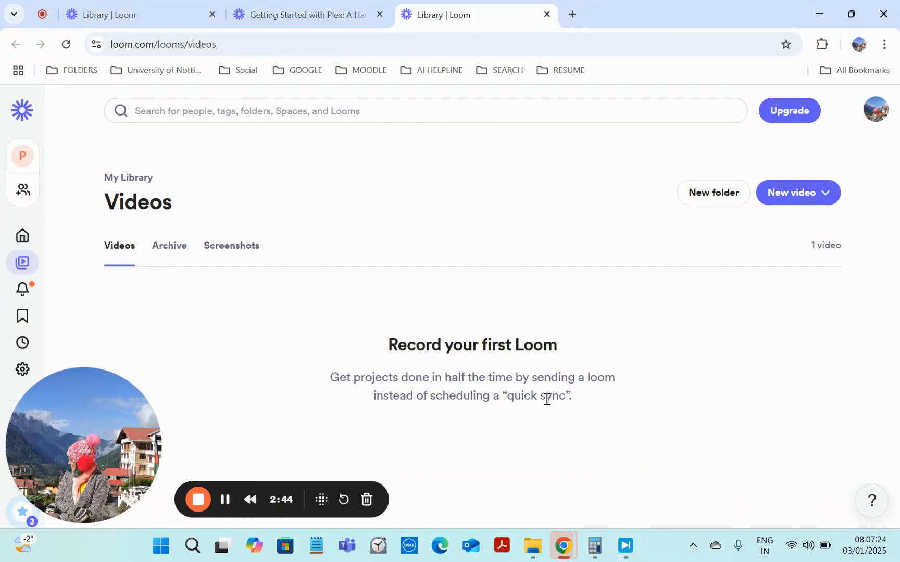
pyautogui.moveTo(620, 548)
pyautogui.click(643, 496)
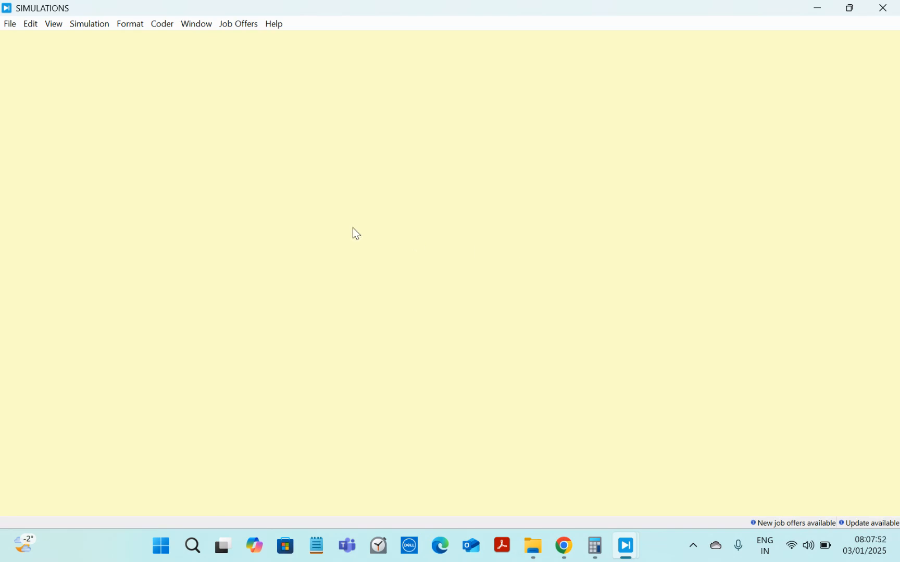
# Add a Resistor to the empty schematic and rotate it so it lies horizontally
pyautogui.write('RESISTOR')
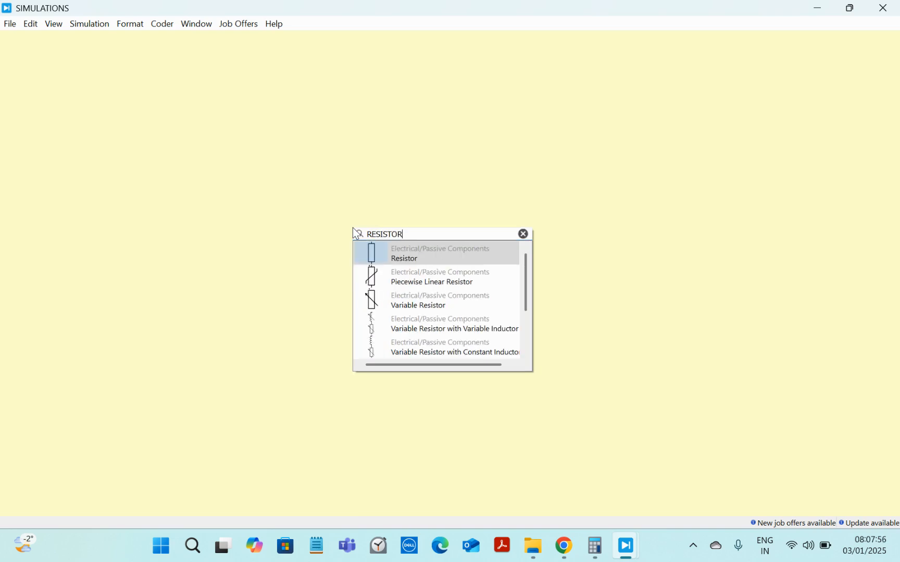
pyautogui.click(399, 246)
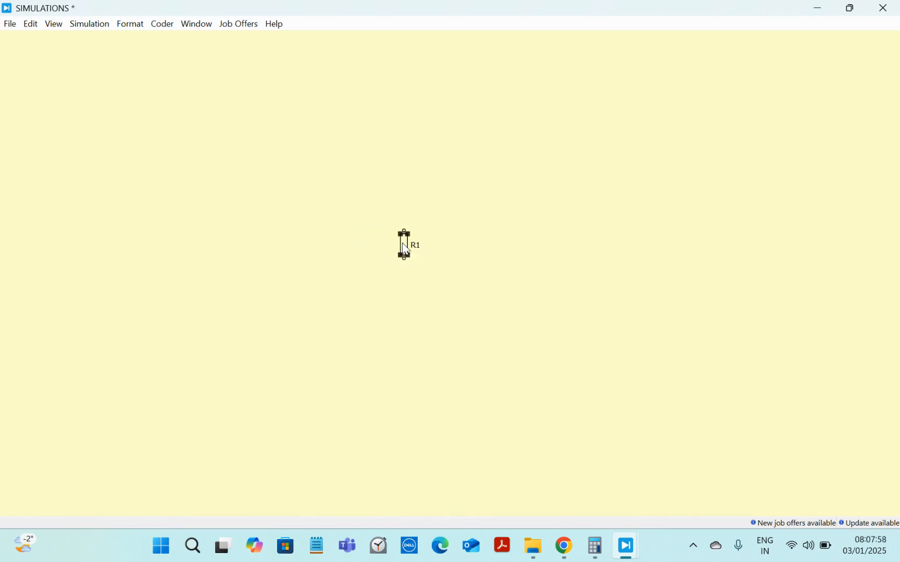
pyautogui.moveTo(402, 243); pyautogui.dragTo(340, 236)
pyautogui.click(401, 185)
pyautogui.click(343, 239)
pyautogui.hotkey('ctrl', 'r')
pyautogui.moveTo(343, 238); pyautogui.dragTo(322, 219)
# Add a Voltage Source DC to the schematic and position the resistor above and to the right of it
pyautogui.click(295, 269)
pyautogui.doubleClick(293, 264)
pyautogui.write('voltage')
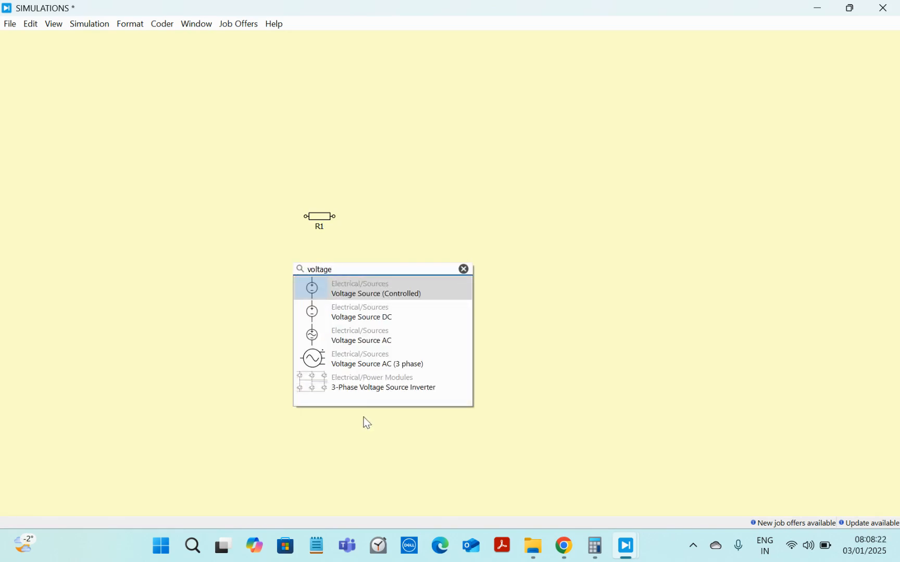
pyautogui.click(346, 318)
pyautogui.moveTo(346, 318); pyautogui.dragTo(276, 278)
pyautogui.moveTo(321, 215); pyautogui.dragTo(325, 224)
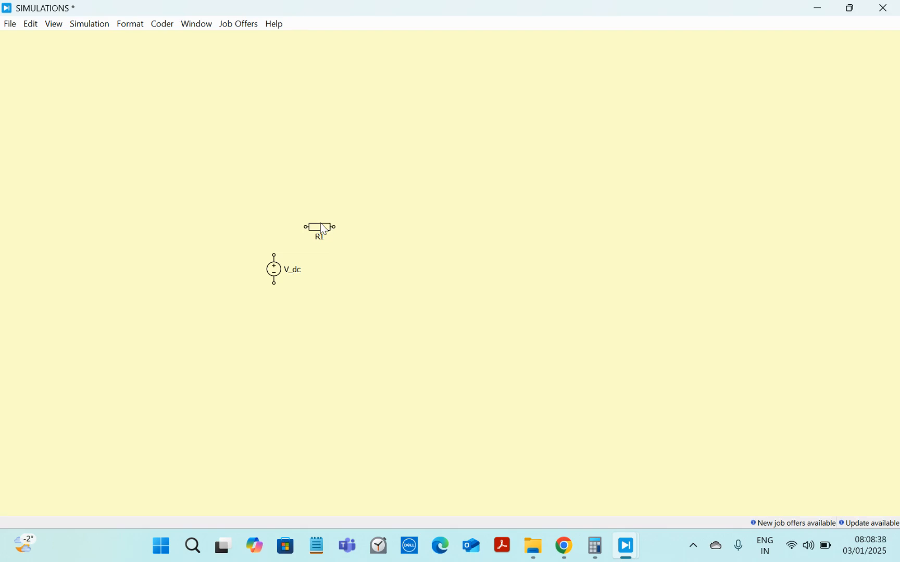
pyautogui.moveTo(321, 230); pyautogui.dragTo(338, 245)
# Add an Ammeter to the schematic and place it to the right of the resistor
pyautogui.doubleClick(392, 266)
pyautogui.write('ammeter')
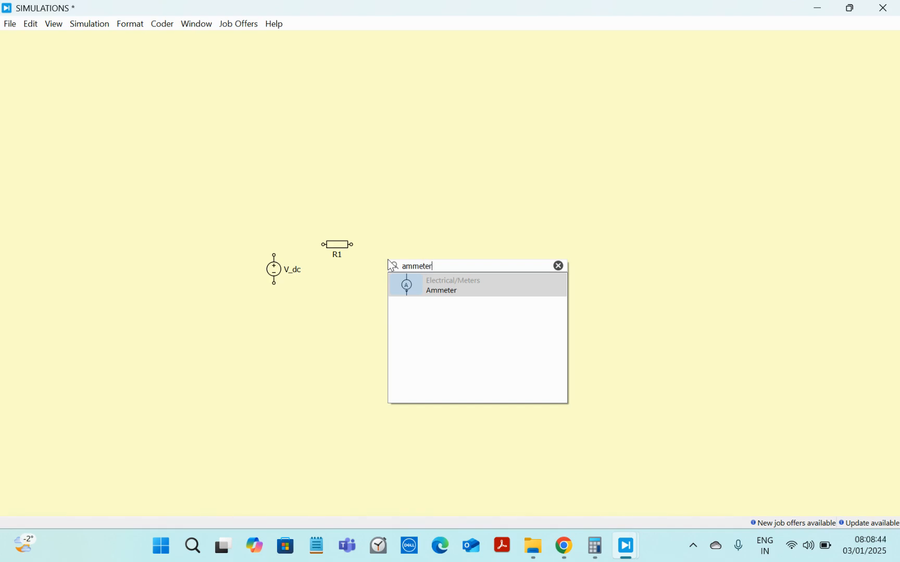
pyautogui.click(425, 284)
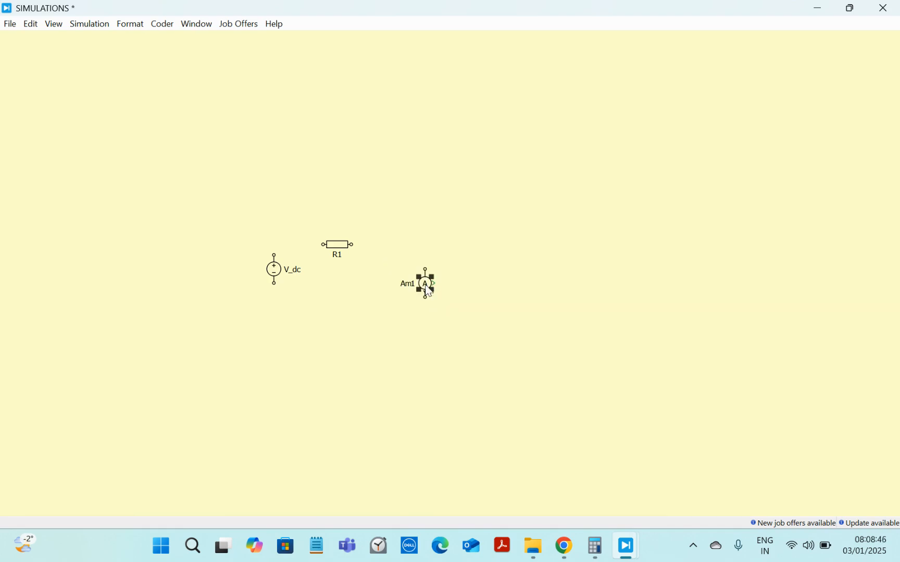
pyautogui.moveTo(427, 287); pyautogui.dragTo(412, 264)
pyautogui.scroll(3, 412, 272)
pyautogui.scroll(-2, 412, 272)
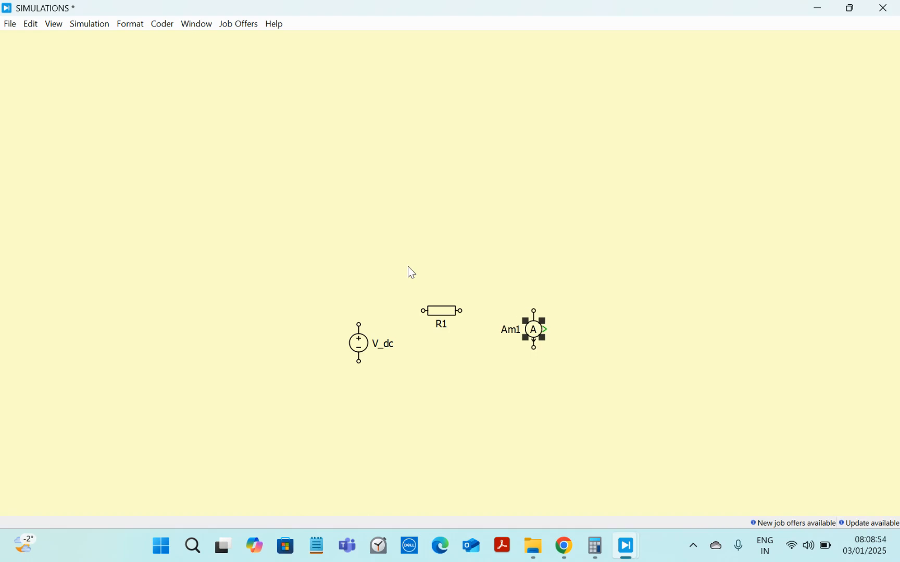
pyautogui.press('Right')
pyautogui.click(578, 392)
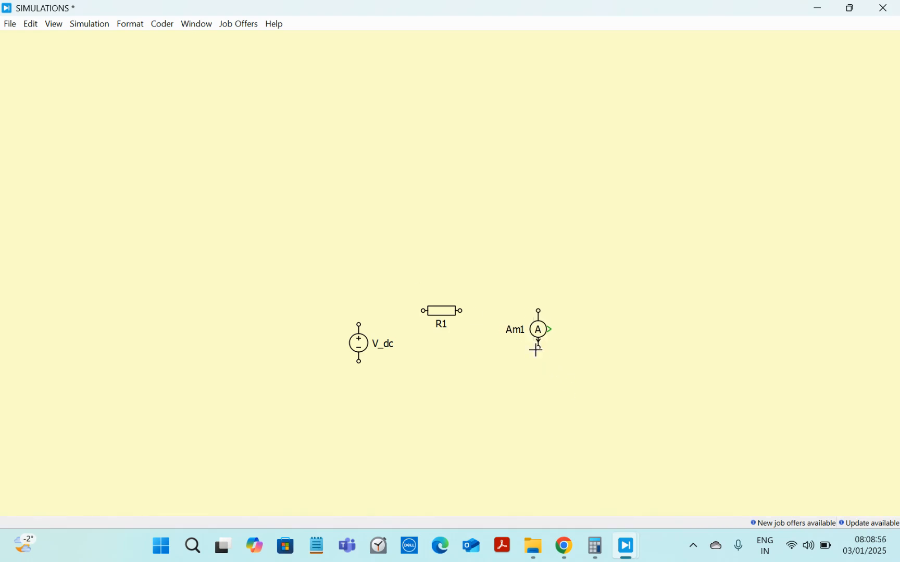
# Move the ammeter below the resistor and rotate it horizontally with its arrow pointing right
pyautogui.moveTo(541, 334); pyautogui.dragTo(474, 357)
pyautogui.hotkey('ctrl', 'r')
pyautogui.hotkey('ctrl', 'r')
pyautogui.hotkey('ctrl', 'r')
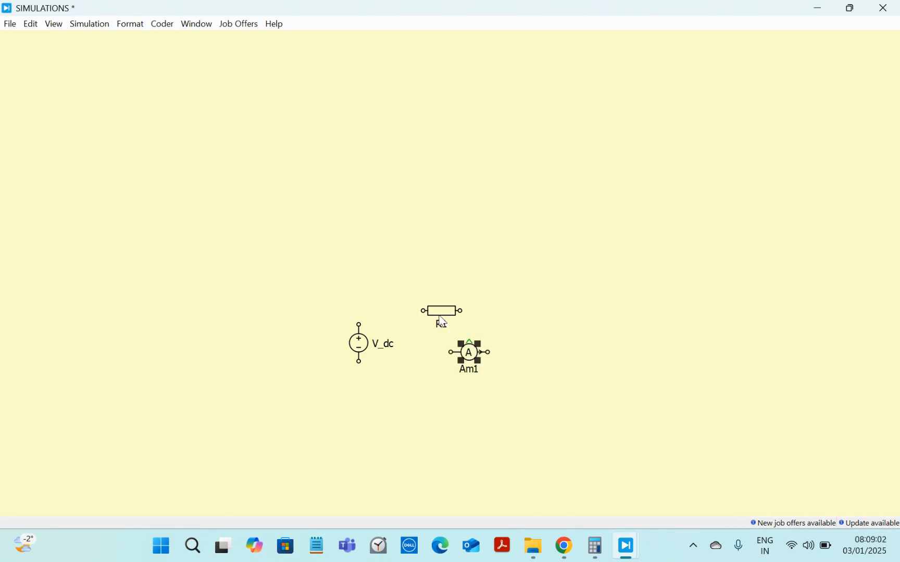
# Arrange the ammeter and resistor in one row, ammeter first, with the DC voltage source below and left of the ammeter
pyautogui.click(452, 315)
pyautogui.moveTo(451, 315); pyautogui.dragTo(497, 315)
pyautogui.moveTo(465, 348); pyautogui.dragTo(405, 288)
pyautogui.moveTo(493, 310); pyautogui.dragTo(489, 302)
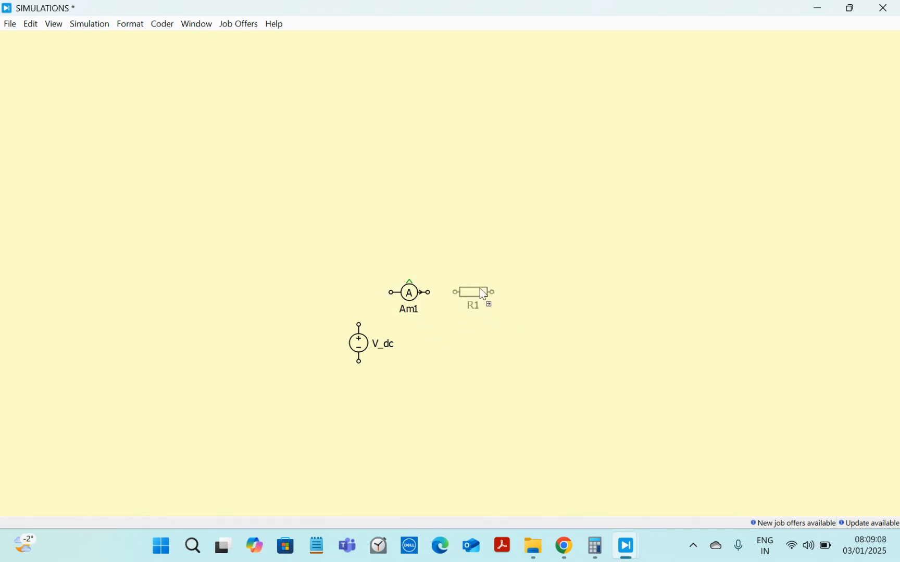
pyautogui.moveTo(363, 355); pyautogui.dragTo(350, 336)
pyautogui.click(363, 296)
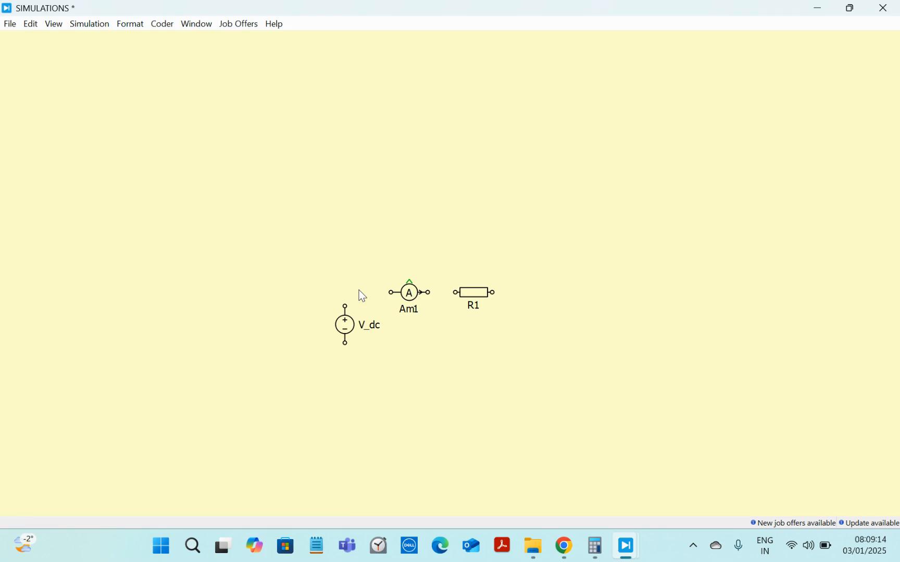
# Shift the voltage source, ammeter and resistor together toward the upper left of the schematic
pyautogui.moveTo(315, 258); pyautogui.dragTo(560, 361)
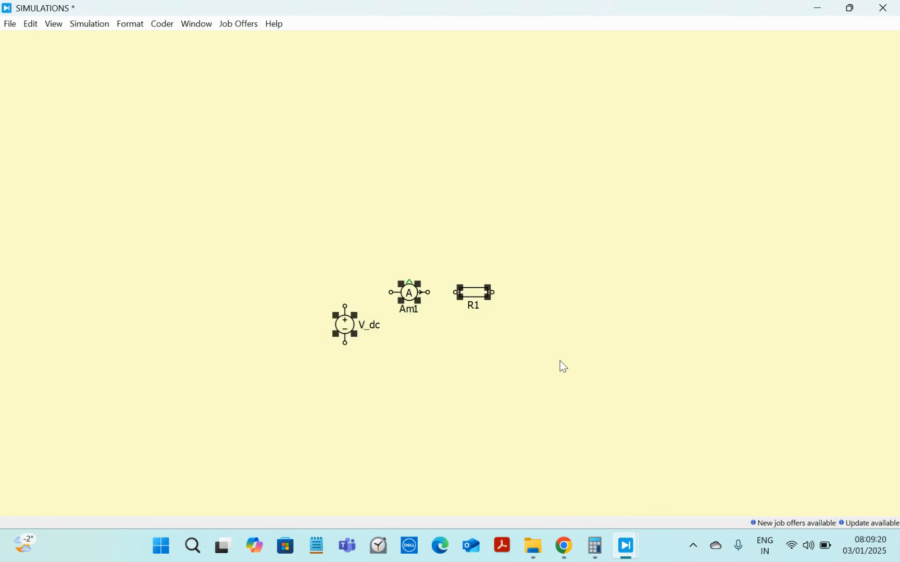
pyautogui.press('Up')
pyautogui.press('Up')
pyautogui.press('Up')
pyautogui.press('Up')
pyautogui.press('Up')
pyautogui.press('Up')
pyautogui.press('Up')
pyautogui.press('Up')
pyautogui.press('Up')
pyautogui.press('Up')
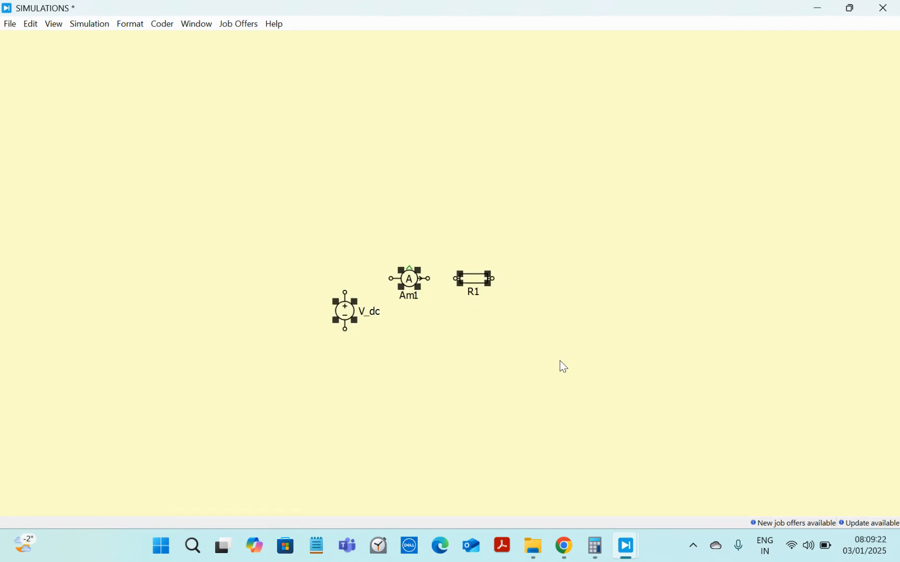
pyautogui.press('Left')
pyautogui.press('Left')
pyautogui.press('Left')
pyautogui.press('Left')
pyautogui.press('Left')
pyautogui.press('Left')
pyautogui.press('Left')
pyautogui.press('Left')
pyautogui.press('Left')
pyautogui.press('Left')
pyautogui.press('Left')
pyautogui.press('Up')
pyautogui.press('Up')
pyautogui.press('Up')
pyautogui.press('Up')
pyautogui.press('Up')
pyautogui.press('Up')
pyautogui.press('Up')
pyautogui.press('Up')
pyautogui.press('Up')
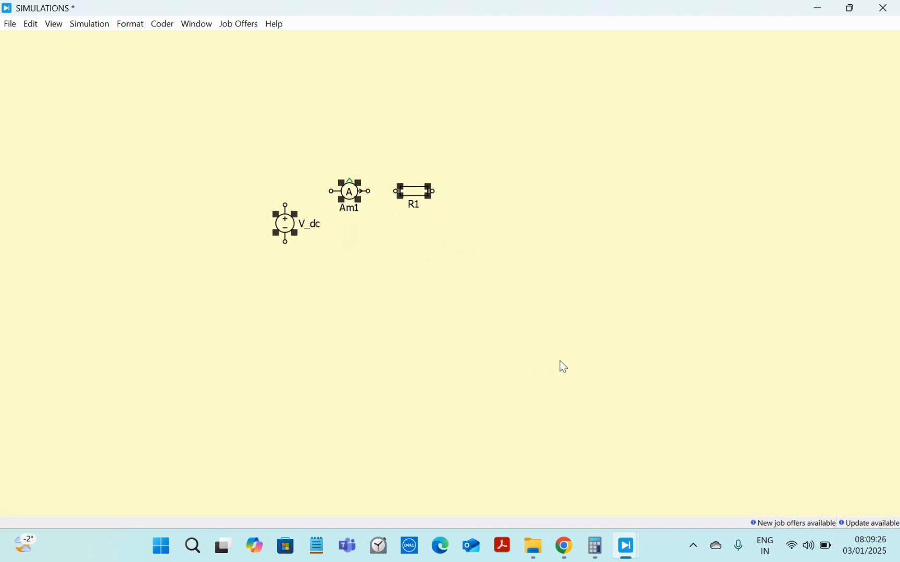
pyautogui.click(329, 245)
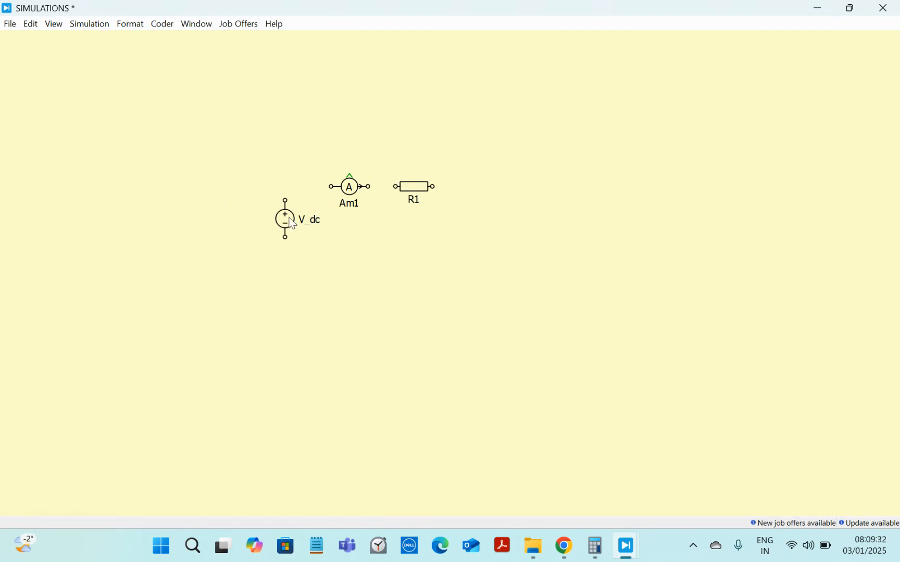
# Wire the DC voltage source, ammeter and resistor into a closed series loop and adjust the ammeter and resistor spacing along the upper wire
pyautogui.moveTo(285, 200)
pyautogui.mouseDown()
pyautogui.moveTo(327, 186)
pyautogui.moveTo(395, 186)
pyautogui.mouseUp()
pyautogui.moveTo(285, 238); pyautogui.dragTo(320, 191)
pyautogui.click(400, 188)
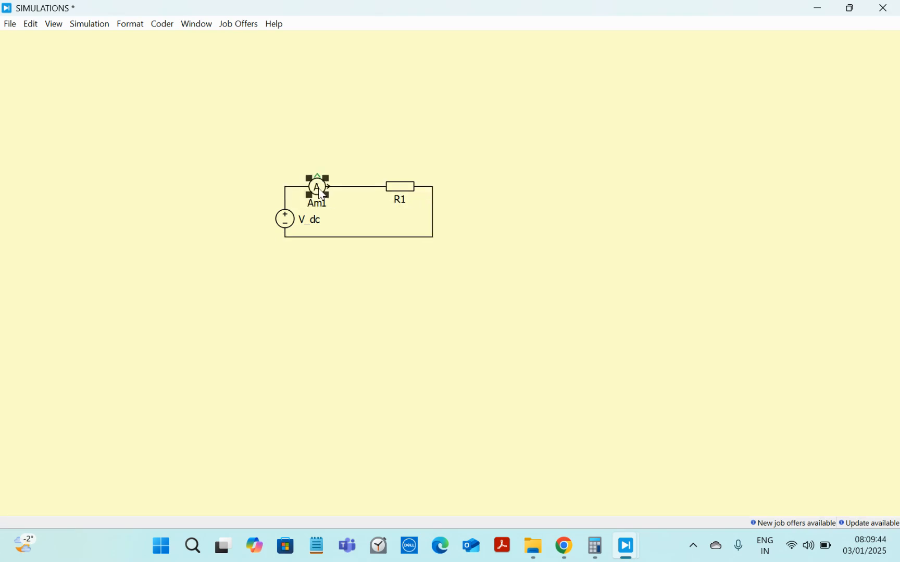
pyautogui.click(399, 188)
pyautogui.moveTo(399, 189); pyautogui.dragTo(329, 198)
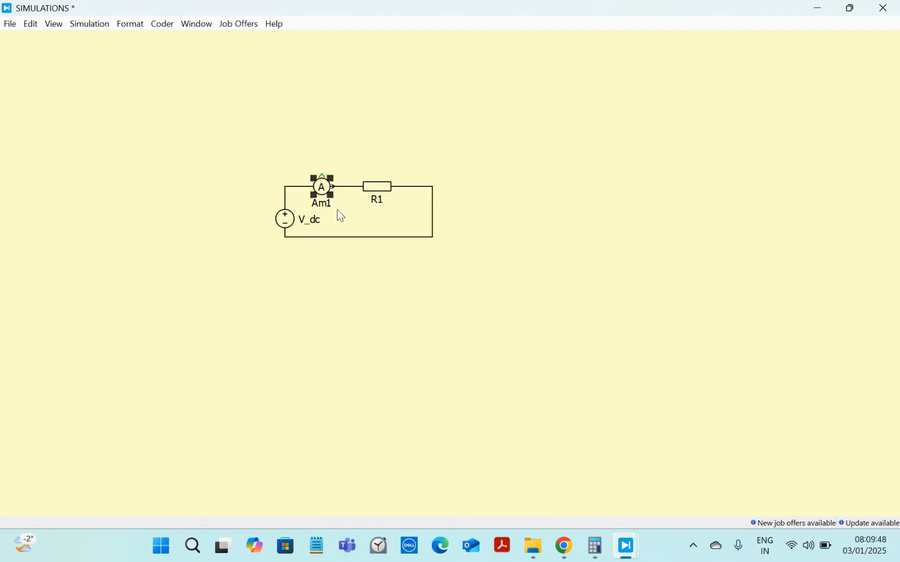
pyautogui.click(329, 229)
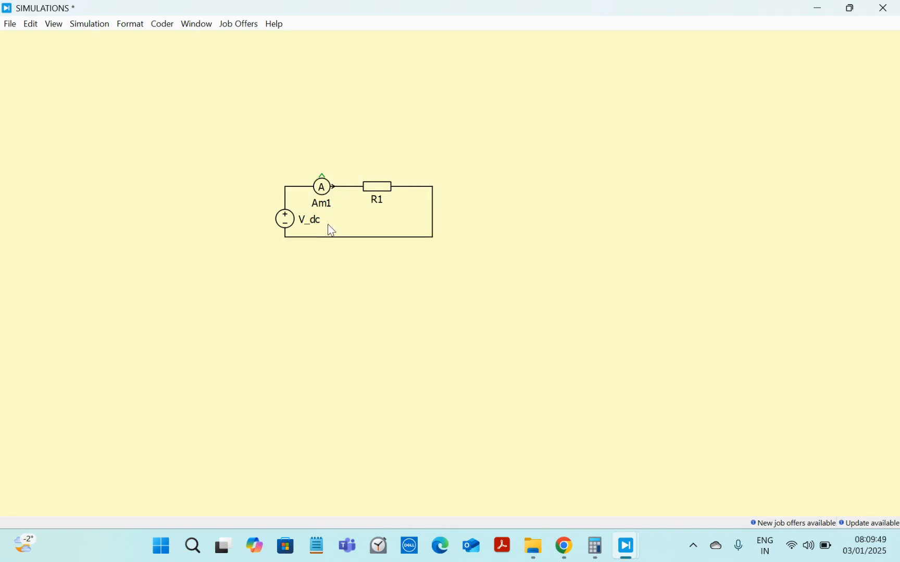
# Hide the name labels of the ammeter and the resistor
pyautogui.click(324, 192)
pyautogui.rightClick(324, 193)
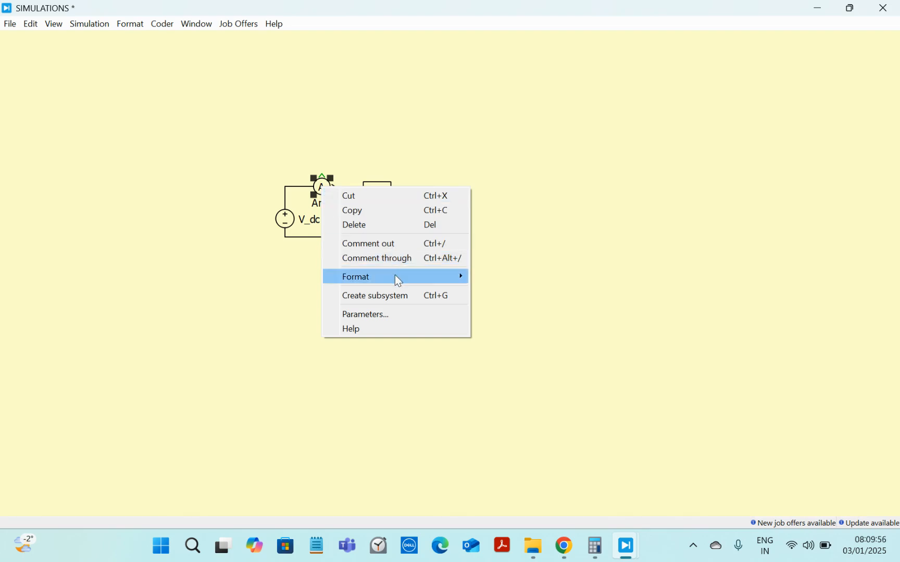
pyautogui.moveTo(398, 281)
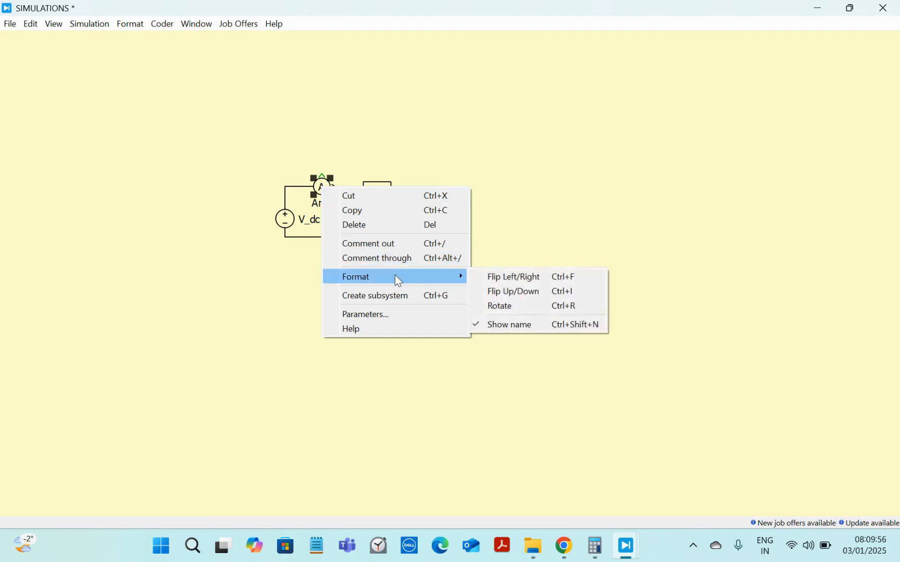
pyautogui.click(522, 320)
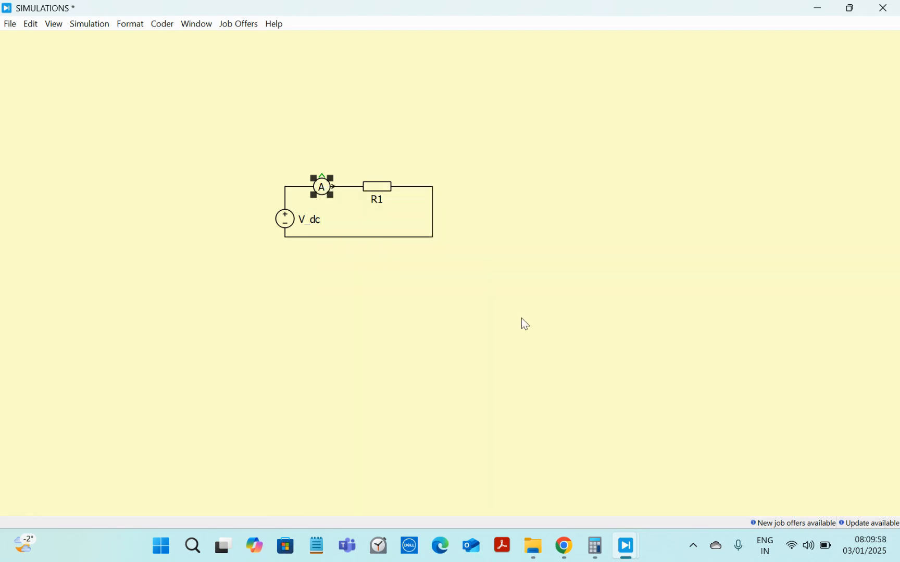
pyautogui.rightClick(380, 188)
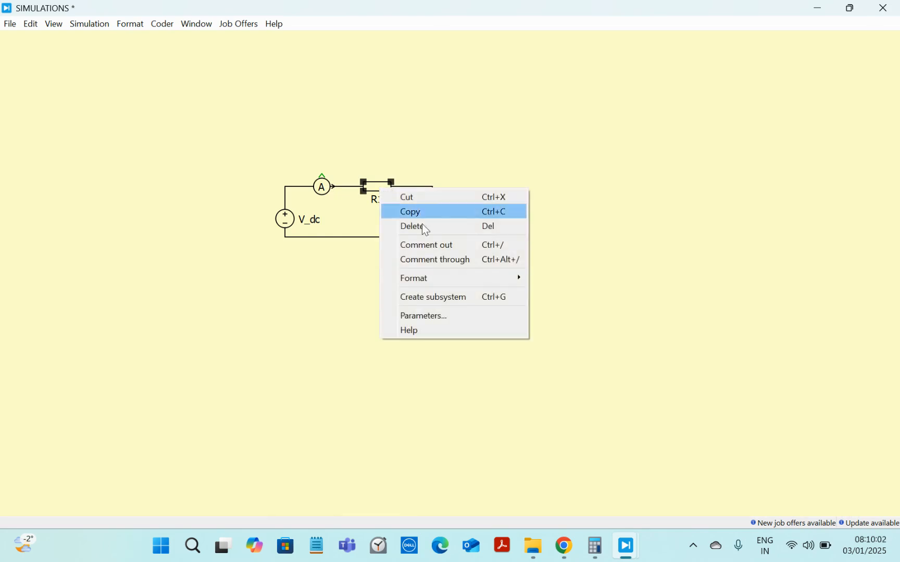
pyautogui.moveTo(500, 280)
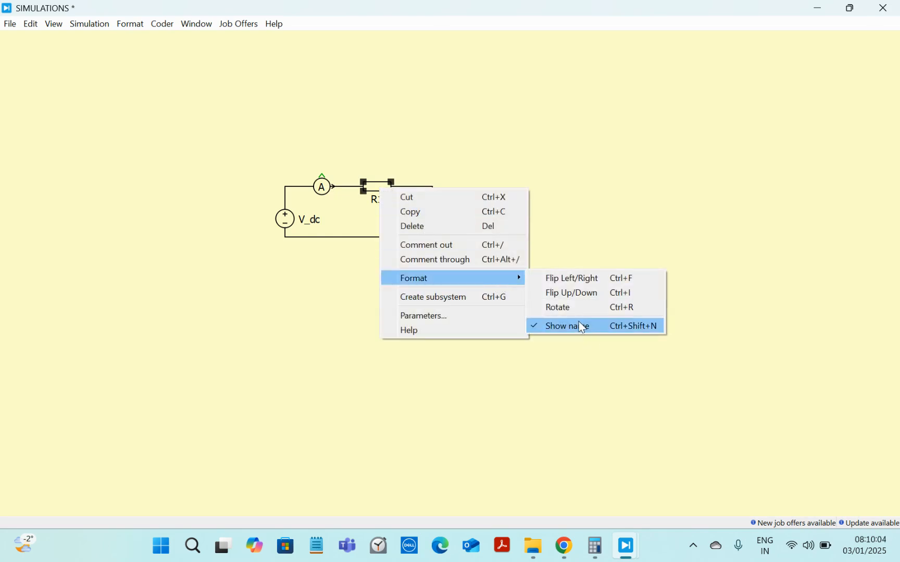
pyautogui.click(578, 322)
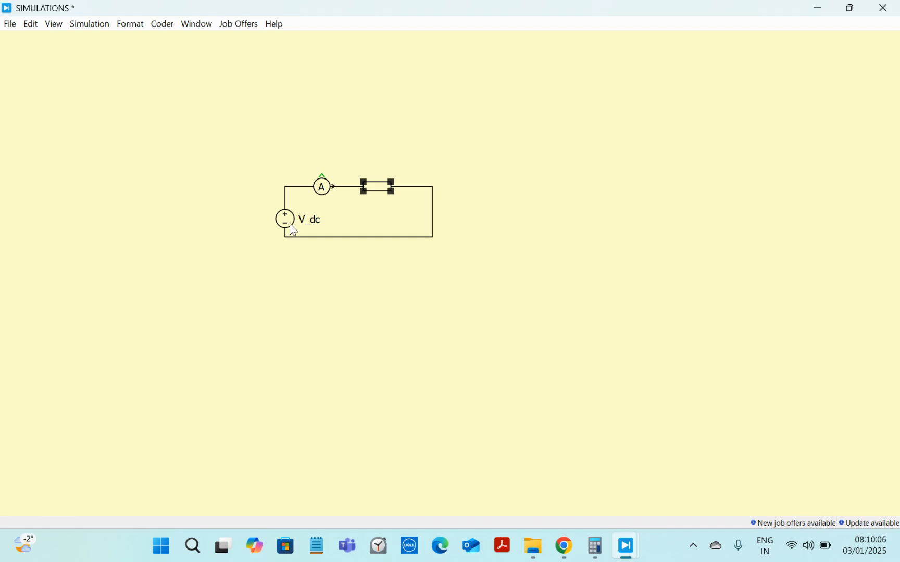
pyautogui.click(379, 141)
# Add a Display block, connect it to the ammeter's signal output and place it above the resistor
pyautogui.doubleClick(345, 177)
pyautogui.write('display')
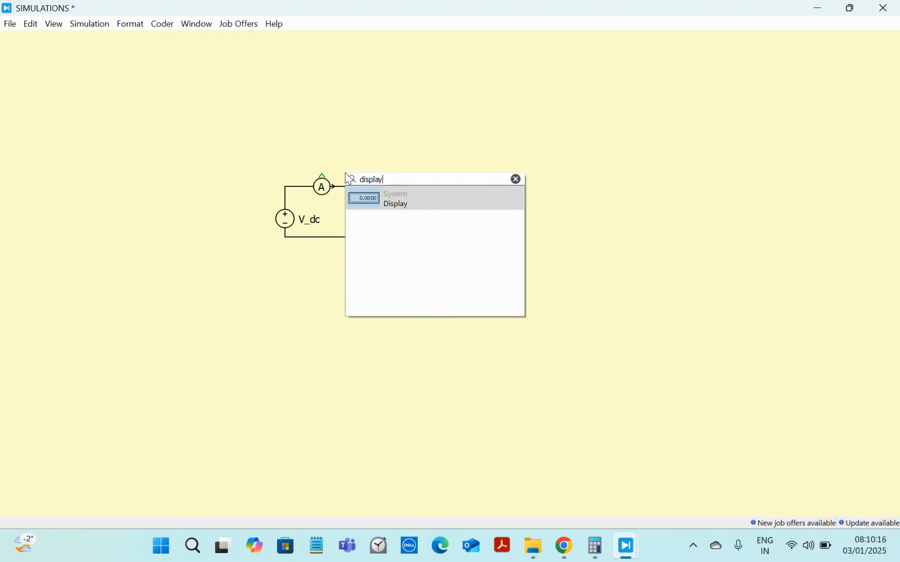
pyautogui.click(380, 211)
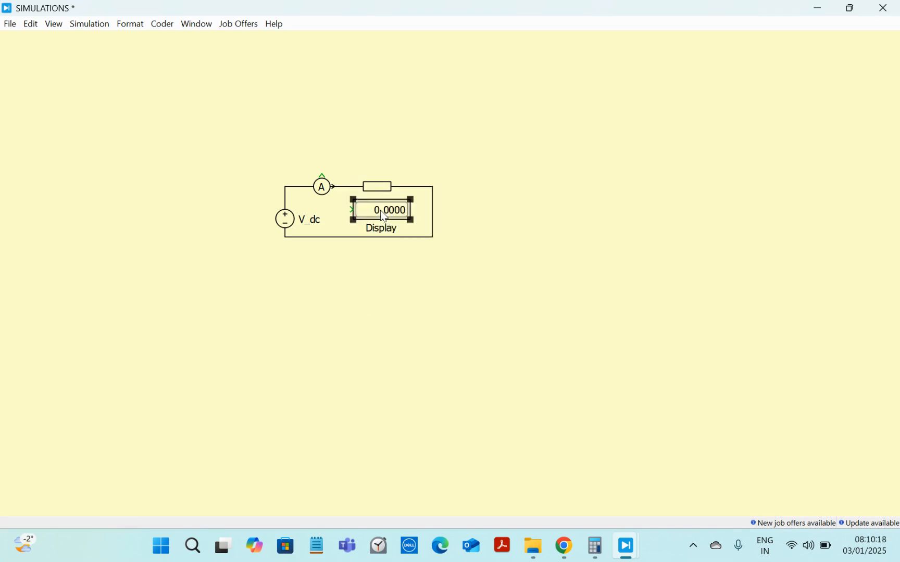
pyautogui.moveTo(393, 216)
pyautogui.mouseDown()
pyautogui.moveTo(371, 136)
pyautogui.moveTo(363, 149)
pyautogui.moveTo(326, 153)
pyautogui.moveTo(324, 177)
pyautogui.mouseUp()
pyautogui.moveTo(357, 135)
pyautogui.mouseDown()
pyautogui.moveTo(358, 145)
pyautogui.moveTo(314, 81)
pyautogui.moveTo(387, 97)
pyautogui.moveTo(370, 148)
pyautogui.moveTo(357, 141)
pyautogui.mouseUp()
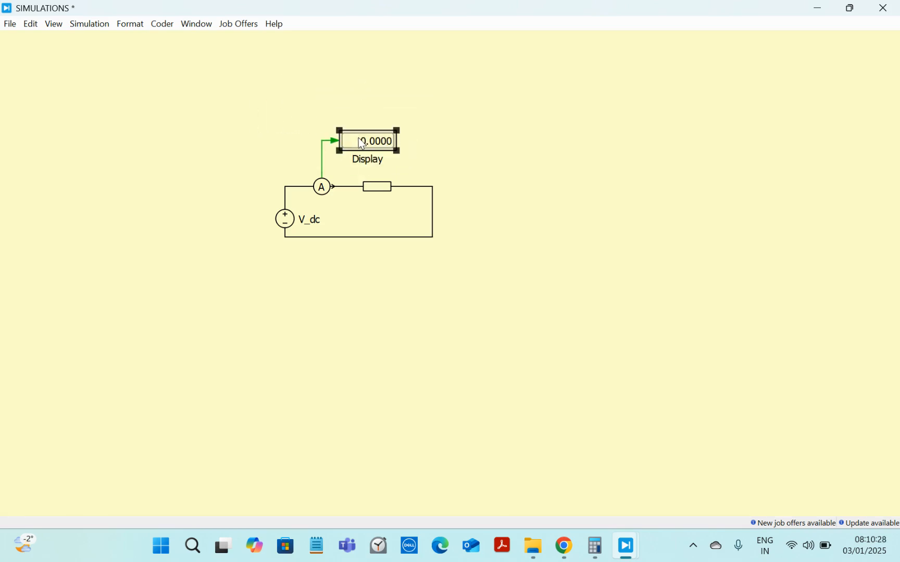
# Hide the Display block's name and move the block slightly down toward the resistor
pyautogui.rightClick(365, 146)
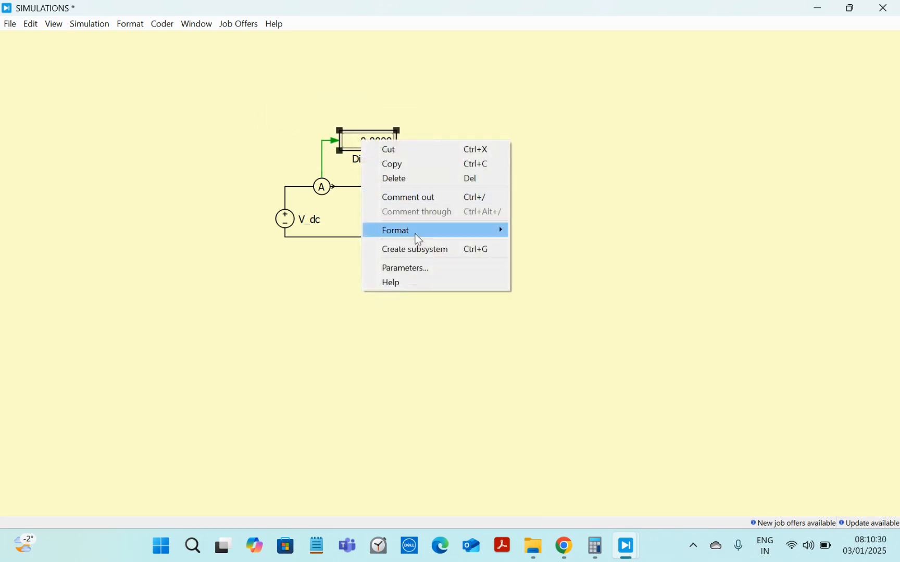
pyautogui.moveTo(426, 231)
pyautogui.click(563, 278)
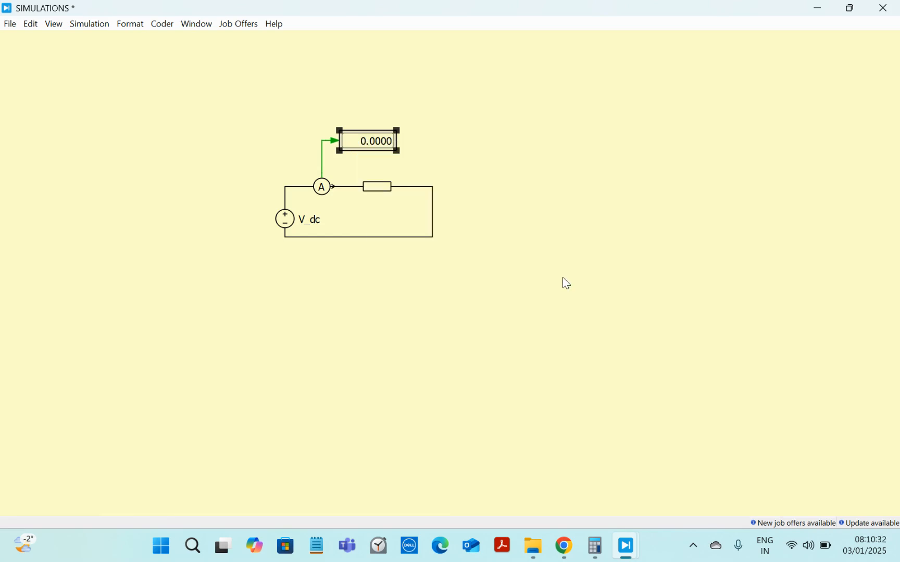
pyautogui.moveTo(379, 146)
pyautogui.mouseDown()
pyautogui.moveTo(370, 152)
pyautogui.moveTo(378, 154)
pyautogui.mouseUp()
pyautogui.click(432, 163)
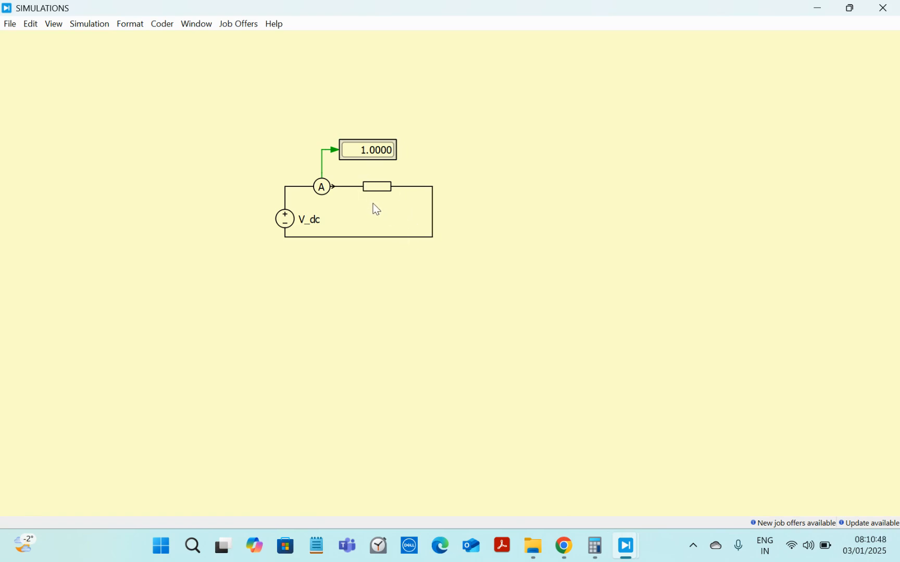
# Set the DC source voltage to 5 V and the resistor's resistance to 8 Ω
pyautogui.click(292, 227)
pyautogui.doubleClick(292, 227)
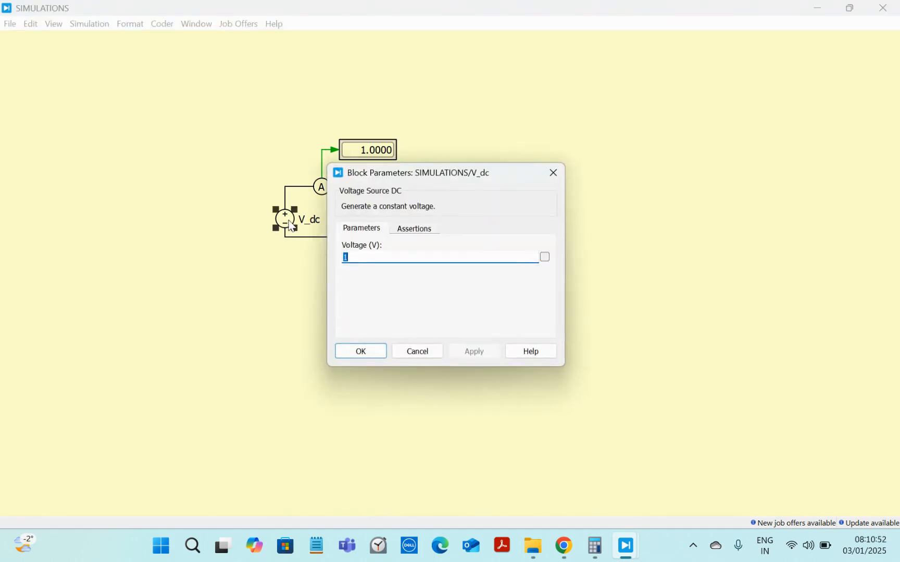
pyautogui.write('5')
pyautogui.press('Return')
pyautogui.doubleClick(385, 191)
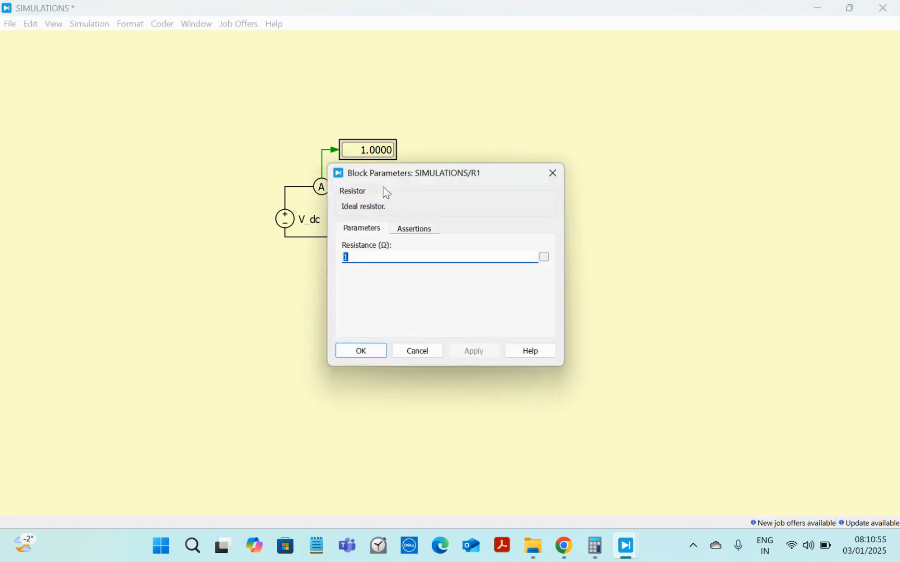
pyautogui.write('8')
pyautogui.press('Return')
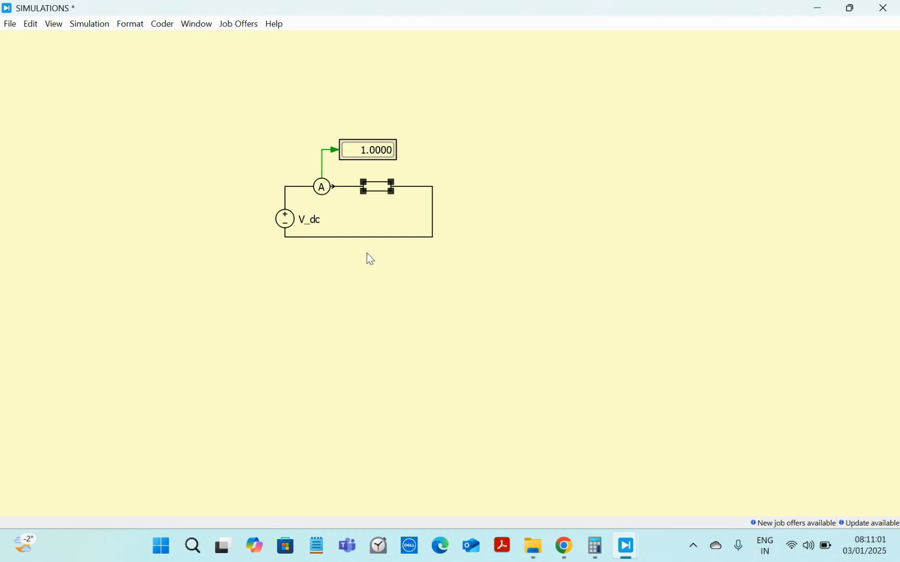
# Run the simulation and move the Display block closer to the resistor
pyautogui.click(324, 266)
pyautogui.hotkey('ctrl', 't')
pyautogui.moveTo(378, 154)
pyautogui.mouseDown()
pyautogui.moveTo(368, 158)
pyautogui.moveTo(375, 155)
pyautogui.mouseUp()
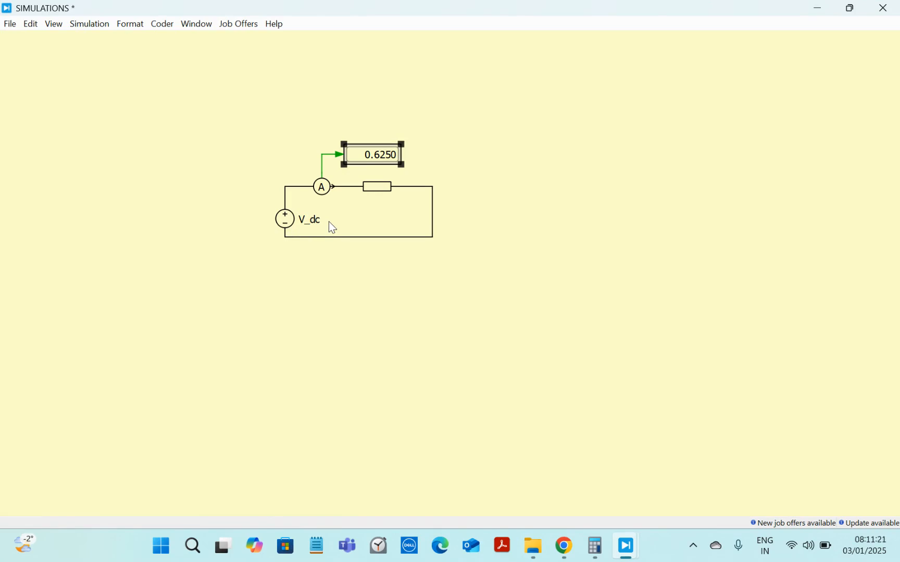
pyautogui.doubleClick(295, 224)
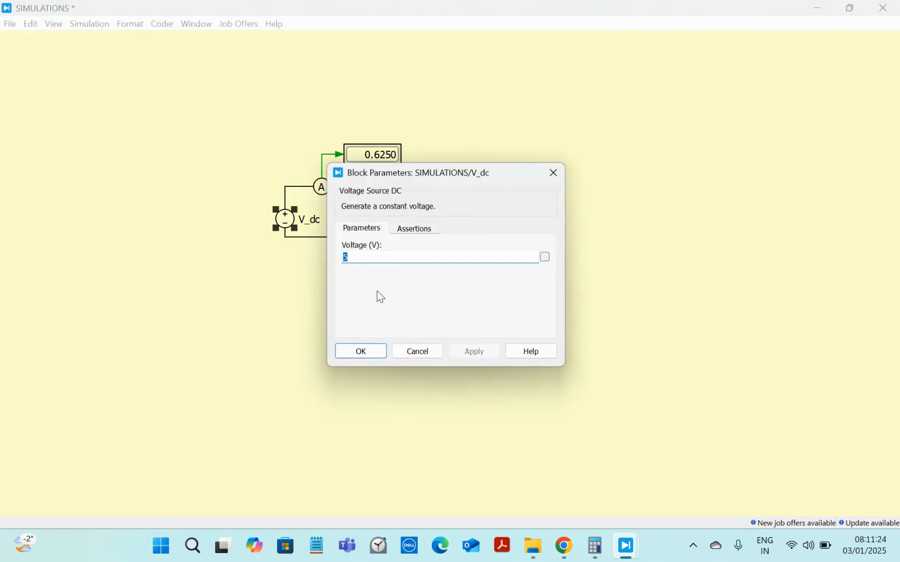
pyautogui.click(415, 352)
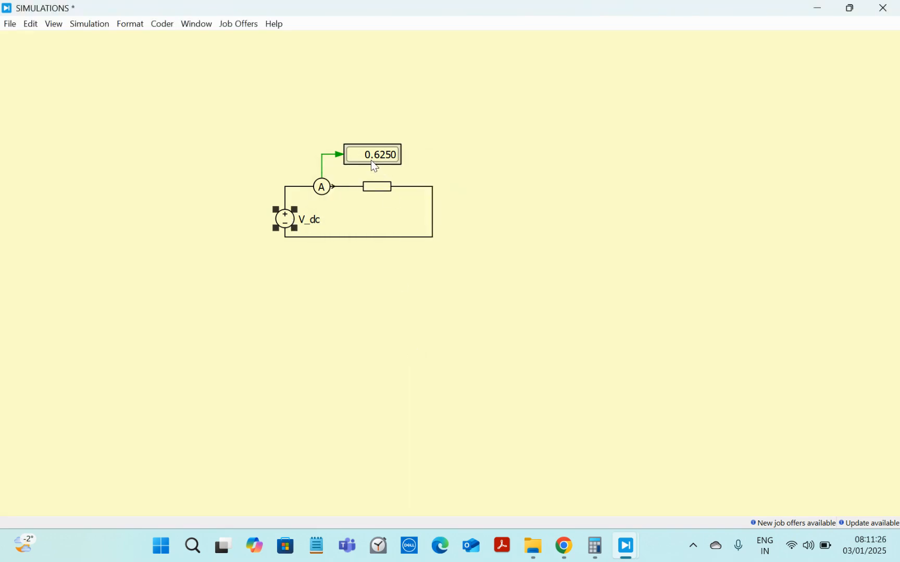
pyautogui.moveTo(373, 166); pyautogui.dragTo(365, 163)
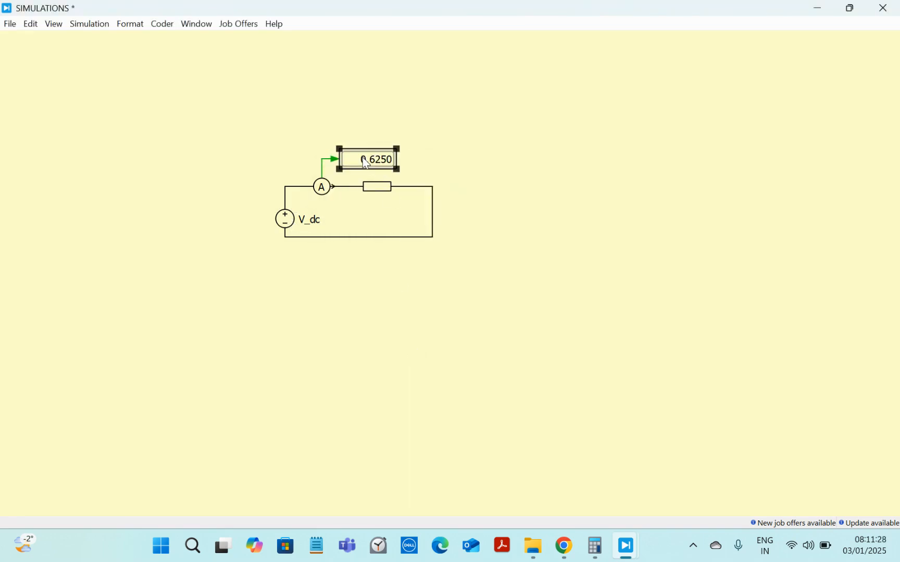
# Add a Scope, connect it to the ammeter's signal output and place it above and right of the Display block
pyautogui.click(490, 168)
pyautogui.write('scope')
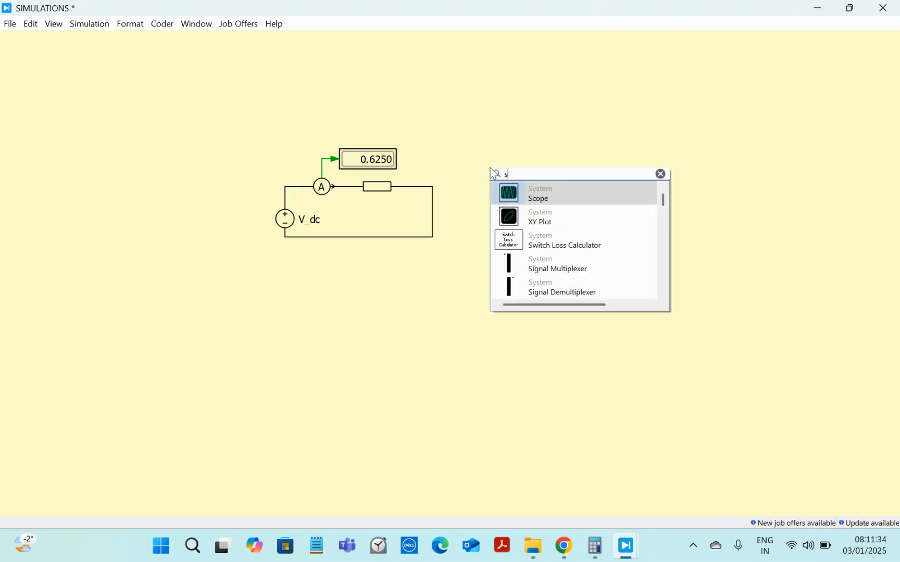
pyautogui.click(522, 192)
pyautogui.moveTo(522, 193)
pyautogui.mouseDown()
pyautogui.moveTo(460, 130)
pyautogui.moveTo(325, 118)
pyautogui.moveTo(322, 159)
pyautogui.mouseUp()
pyautogui.moveTo(467, 147); pyautogui.dragTo(441, 134)
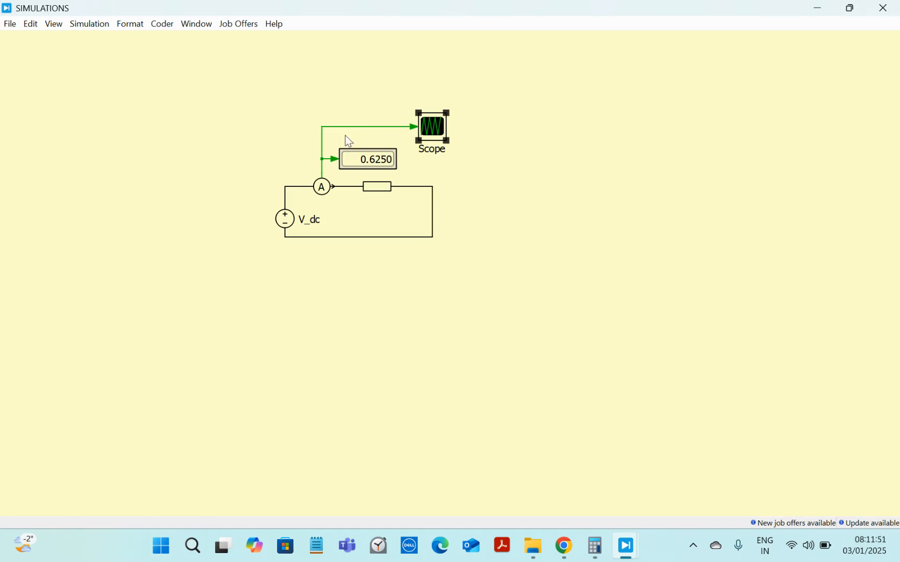
# Examine the ammeter's current waveform in the maximized Scope window and close it
pyautogui.doubleClick(430, 133)
pyautogui.moveTo(394, 236); pyautogui.dragTo(313, 246)
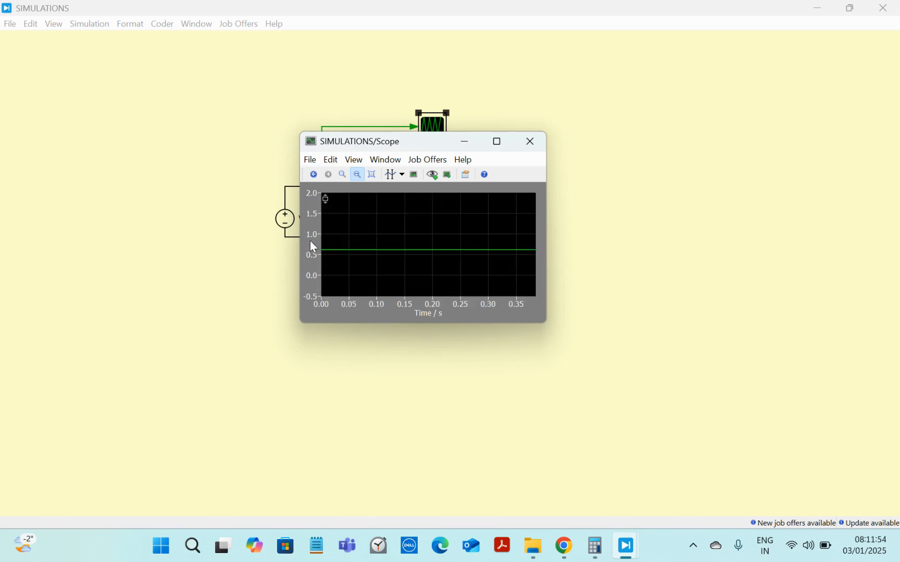
pyautogui.click(508, 143)
pyautogui.moveTo(220, 293); pyautogui.dragTo(151, 281)
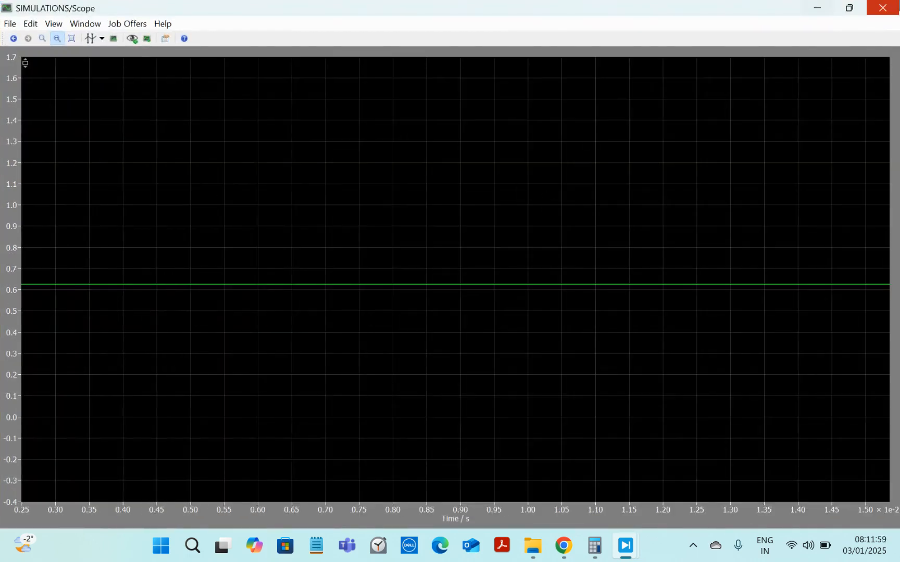
pyautogui.click(883, 8)
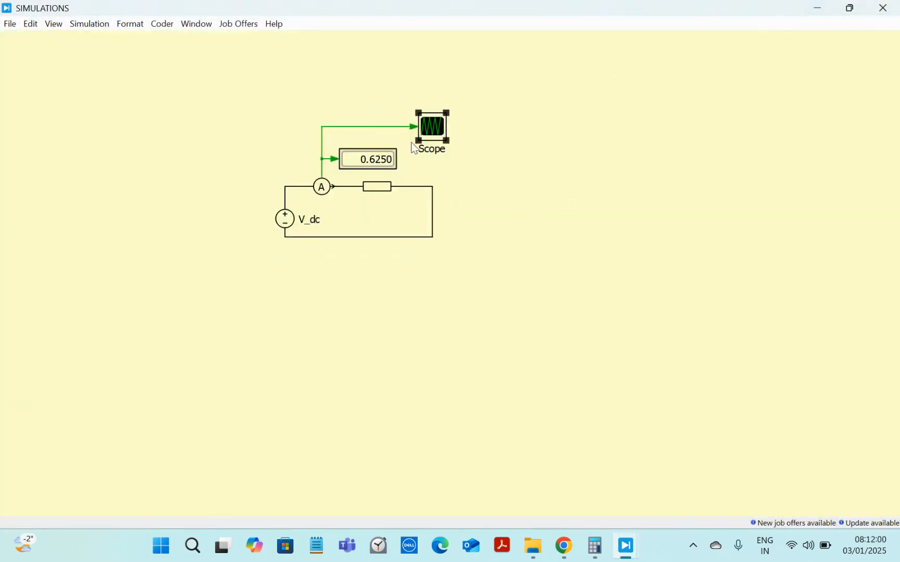
# Move the Scope directly above the Display block and shift the resistor farther right along its wire
pyautogui.moveTo(427, 146); pyautogui.dragTo(348, 124)
pyautogui.click(376, 188)
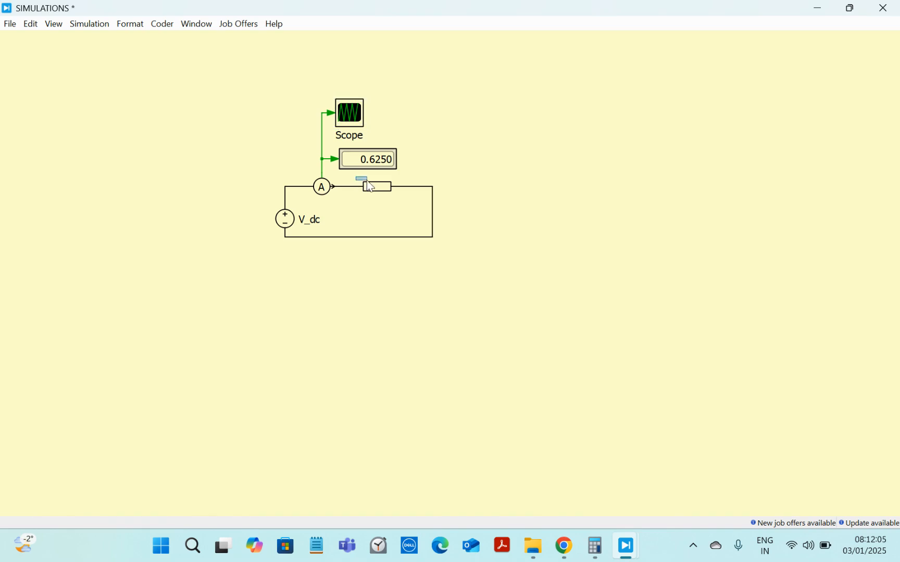
pyautogui.moveTo(377, 192); pyautogui.dragTo(368, 158)
pyautogui.click(428, 136)
pyautogui.moveTo(357, 124); pyautogui.dragTo(372, 123)
# Nudge the DC voltage source up along its wire and shift the Scope slightly right
pyautogui.moveTo(287, 227); pyautogui.dragTo(287, 222)
pyautogui.doubleClick(286, 214)
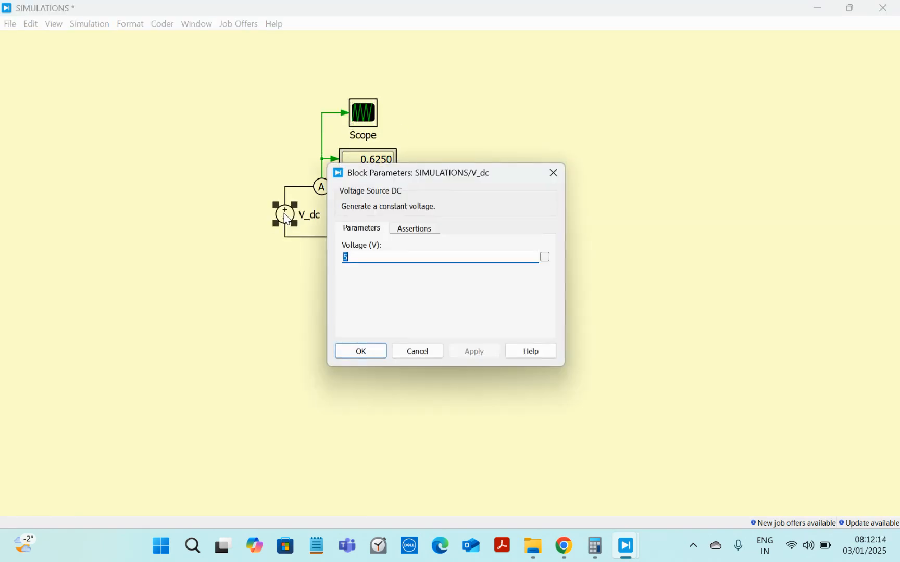
pyautogui.click(413, 353)
pyautogui.click(261, 261)
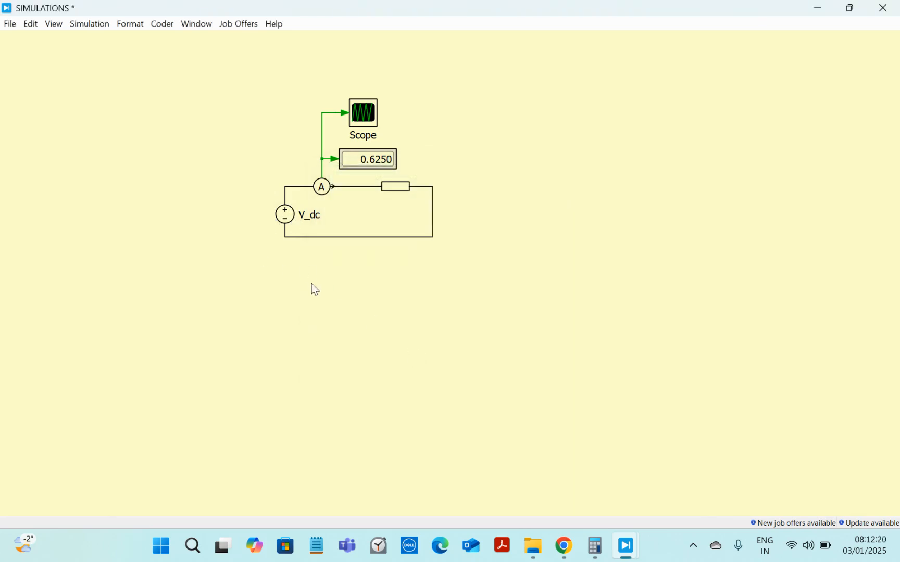
pyautogui.moveTo(371, 114); pyautogui.dragTo(385, 116)
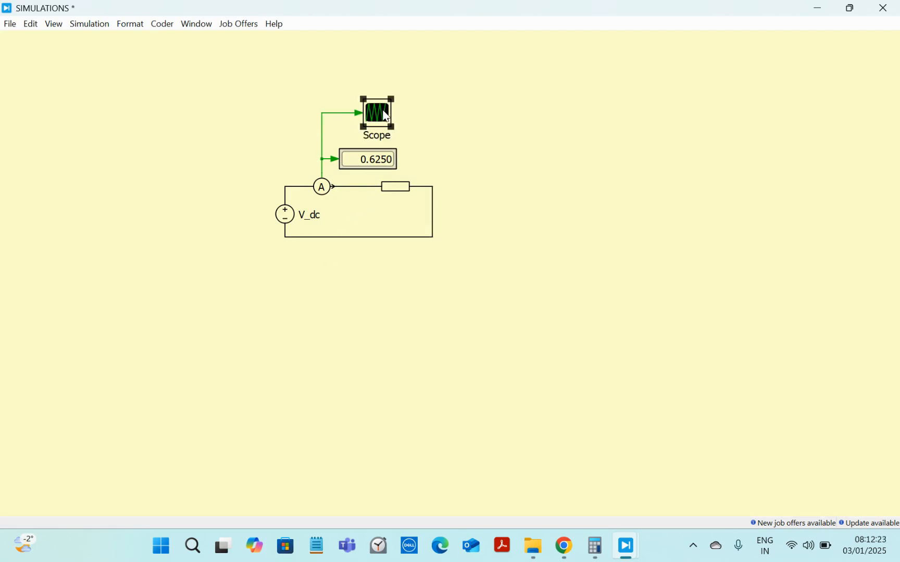
# Add a Voltmeter to the left of the DC voltage source and wire it in parallel across the source
pyautogui.doubleClick(236, 213)
pyautogui.write('voltme')
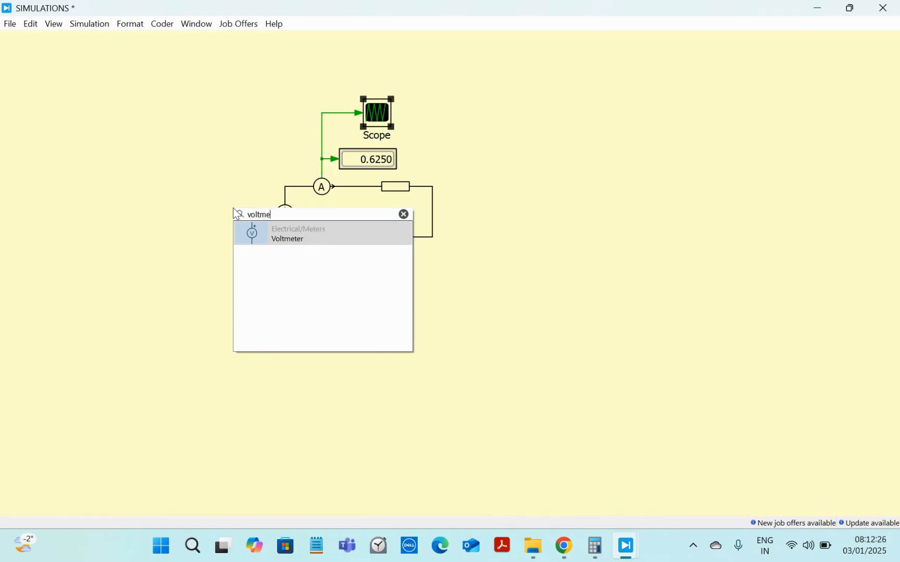
pyautogui.click(265, 235)
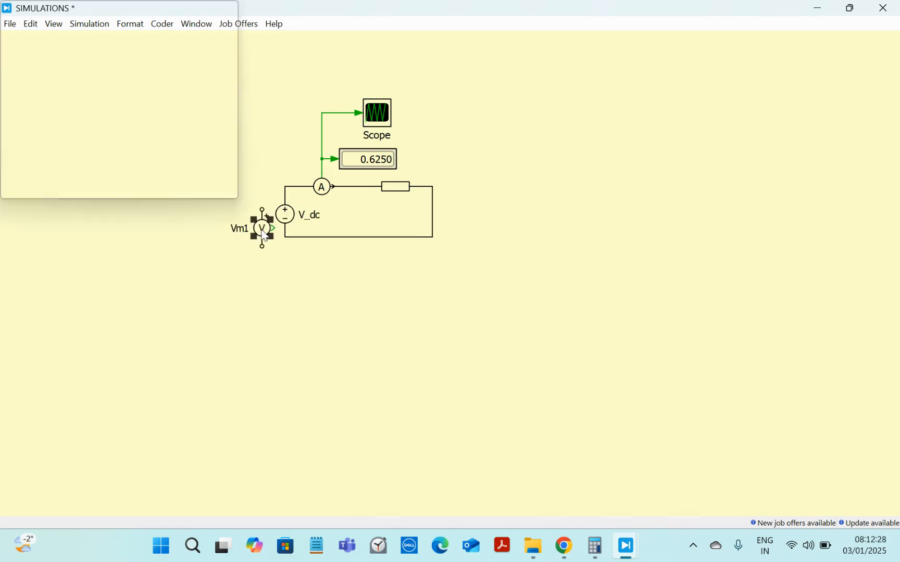
pyautogui.doubleClick(265, 236)
pyautogui.click(411, 355)
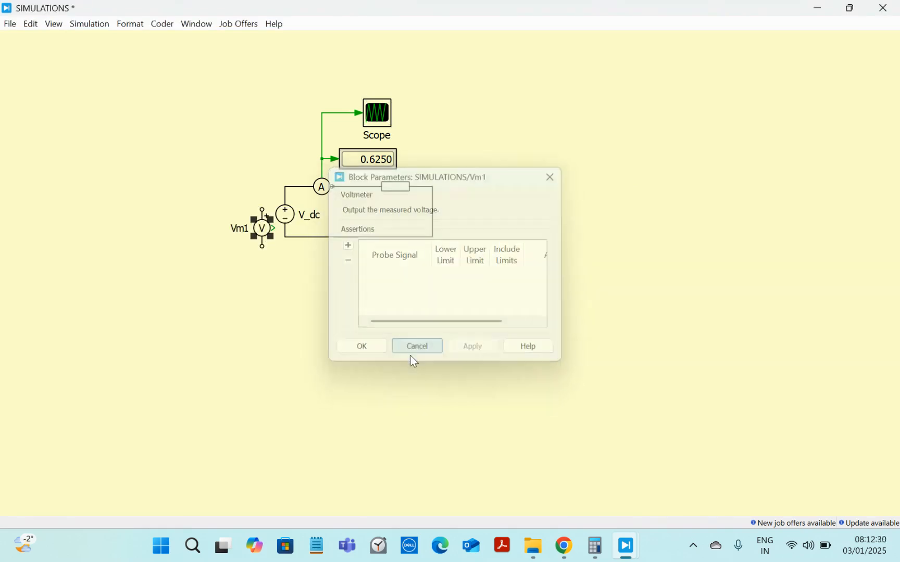
pyautogui.moveTo(267, 234)
pyautogui.mouseDown()
pyautogui.moveTo(262, 221)
pyautogui.moveTo(285, 187)
pyautogui.mouseUp()
pyautogui.moveTo(258, 233); pyautogui.dragTo(283, 238)
pyautogui.click(284, 252)
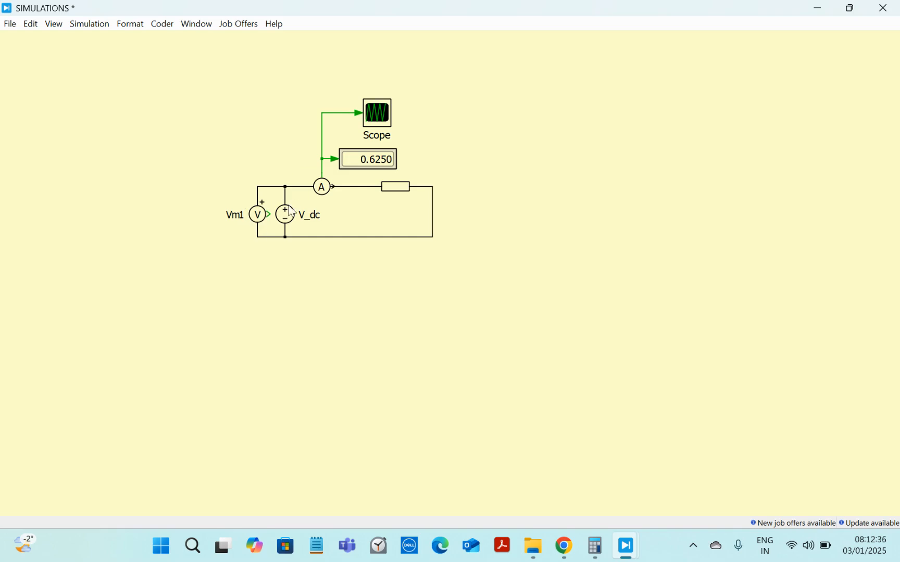
# Add a Display block above the voltmeter, rotate it 180 degrees and wire its input to the voltmeter's output
pyautogui.doubleClick(272, 150)
pyautogui.write('di')
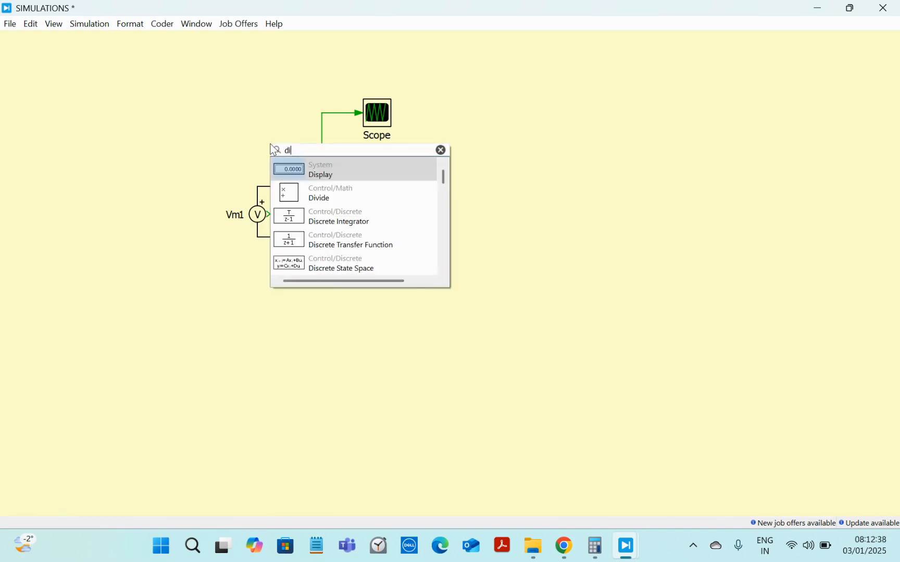
pyautogui.write('s')
pyautogui.click(293, 179)
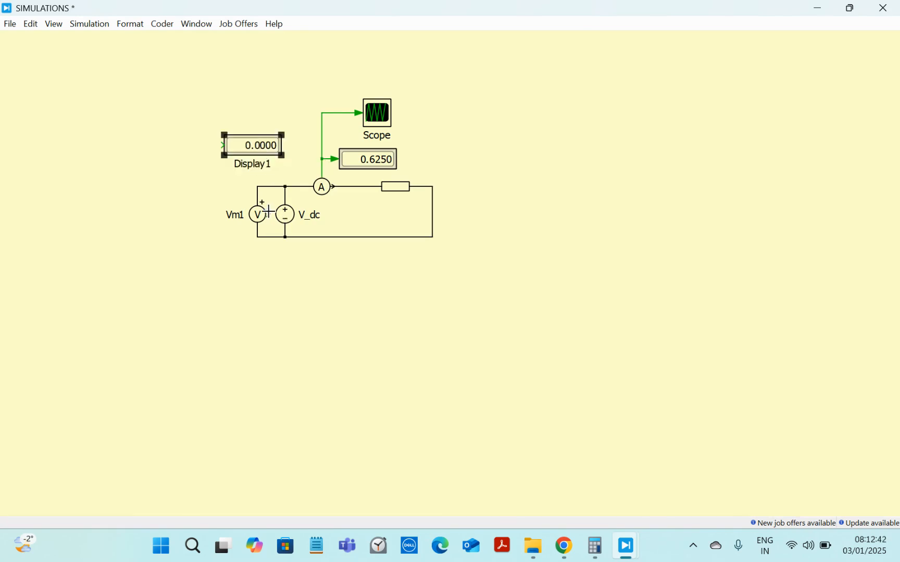
pyautogui.moveTo(268, 214)
pyautogui.mouseDown()
pyautogui.moveTo(207, 152)
pyautogui.moveTo(217, 145)
pyautogui.moveTo(197, 155)
pyautogui.moveTo(200, 172)
pyautogui.mouseUp()
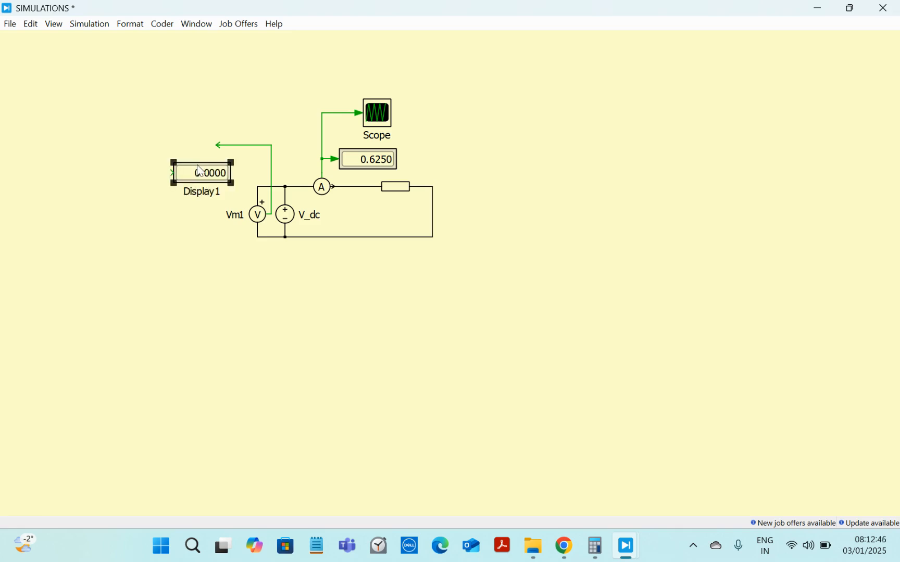
pyautogui.hotkey('ctrl', 'r')
pyautogui.hotkey('ctrl', 'r')
pyautogui.moveTo(199, 172)
pyautogui.mouseDown()
pyautogui.moveTo(184, 154)
pyautogui.moveTo(211, 141)
pyautogui.moveTo(238, 162)
pyautogui.moveTo(229, 181)
pyautogui.mouseUp()
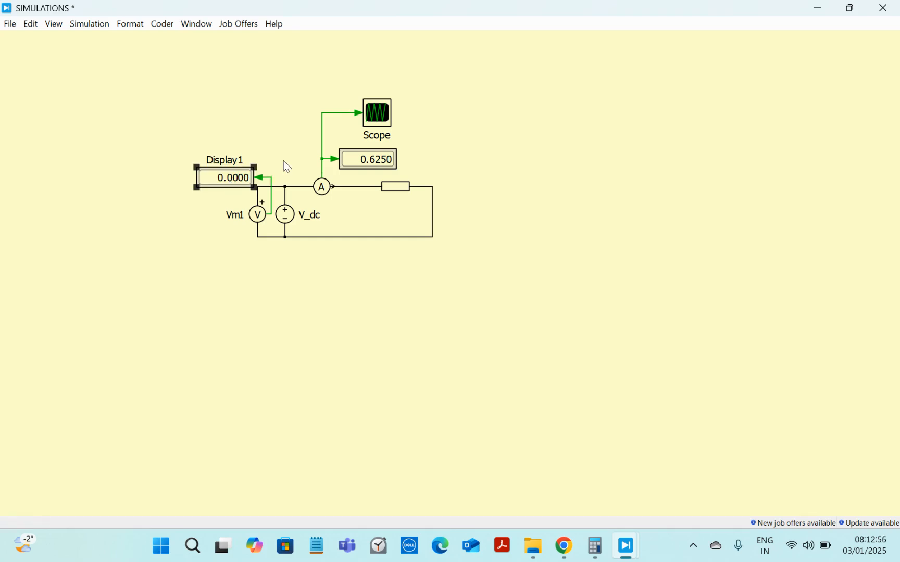
pyautogui.moveTo(237, 185); pyautogui.dragTo(234, 176)
# Shift the ammeter's Scope slightly toward its Display and hide the Scope's name
pyautogui.moveTo(372, 120); pyautogui.dragTo(357, 124)
pyautogui.rightClick(357, 124)
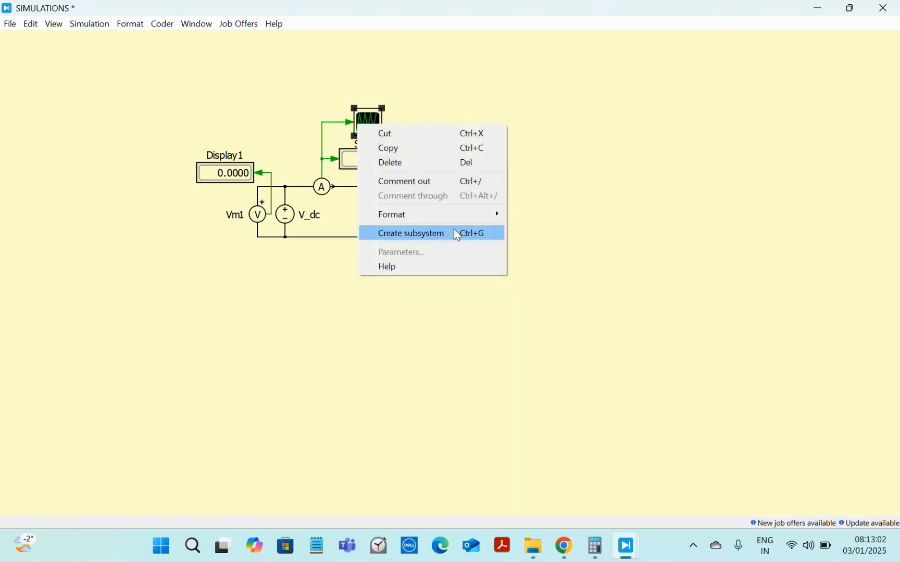
pyautogui.moveTo(483, 213)
pyautogui.click(548, 262)
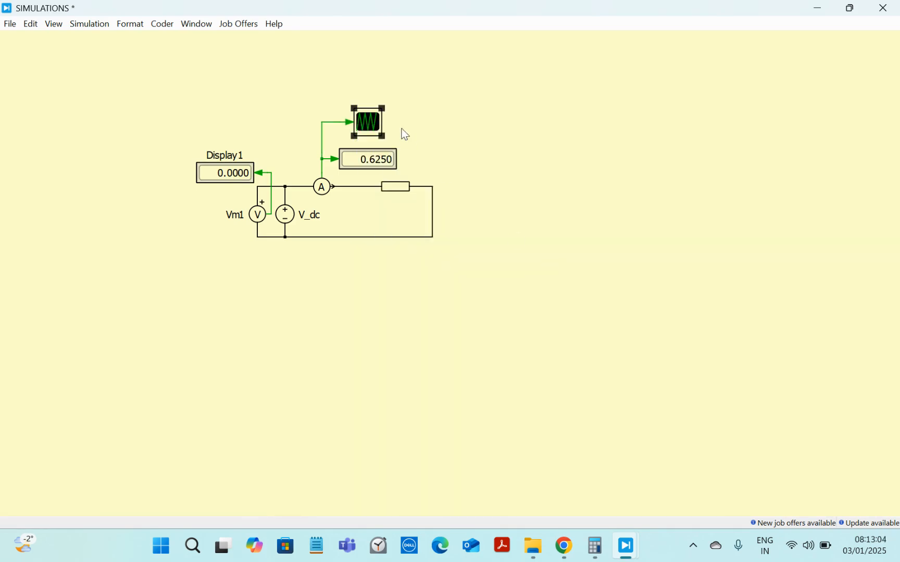
# Move the ammeter's Scope down to just above its Display and slide the resistor along its wire toward the ammeter
pyautogui.moveTo(375, 128)
pyautogui.mouseDown()
pyautogui.moveTo(354, 133)
pyautogui.moveTo(366, 138)
pyautogui.mouseUp()
pyautogui.click(466, 131)
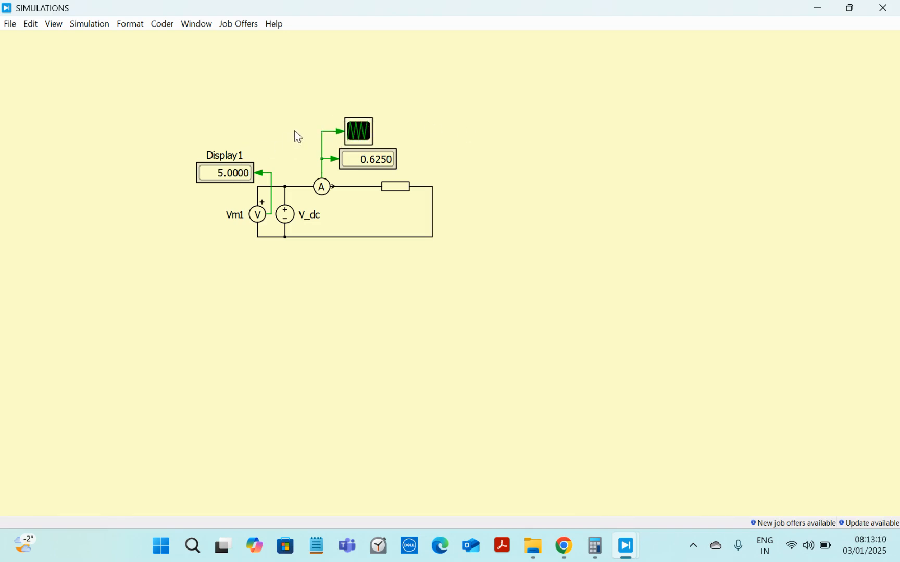
pyautogui.moveTo(392, 188); pyautogui.dragTo(374, 184)
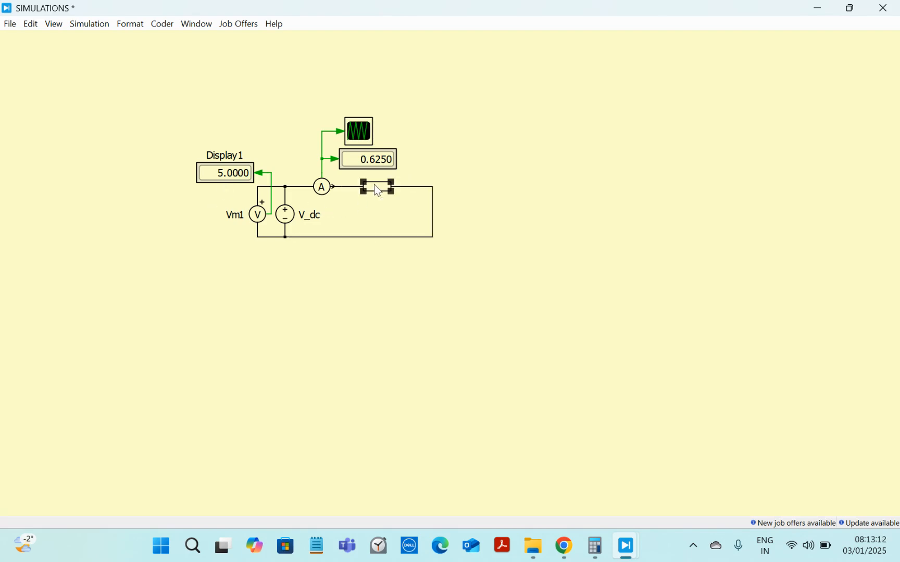
pyautogui.click(437, 161)
# Add a second Scope above the voltmeter's Display, rotated to face the signal wire, and connect it to the voltmeter's output
pyautogui.doubleClick(283, 112)
pyautogui.write('scope')
pyautogui.click(306, 137)
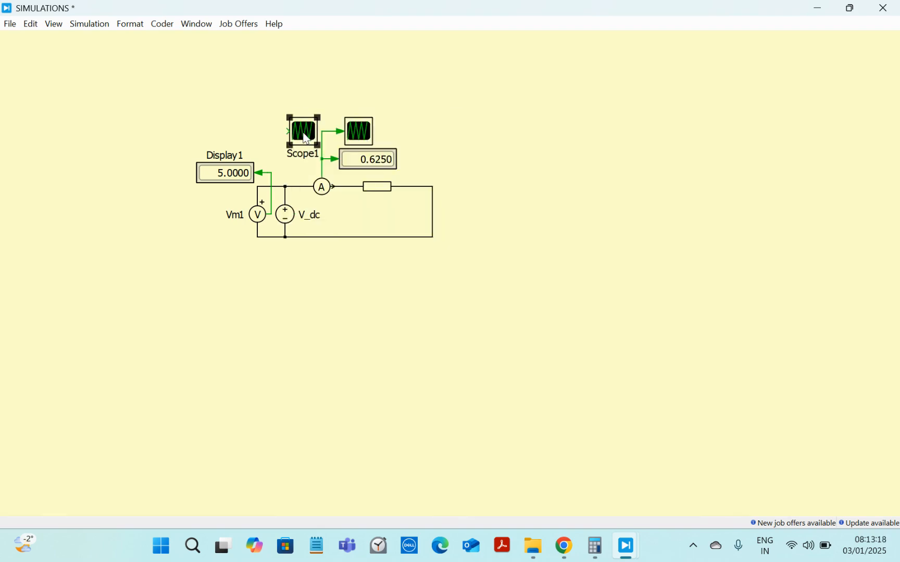
pyautogui.moveTo(307, 135); pyautogui.dragTo(272, 172)
pyautogui.hotkey('ctrl', 'r')
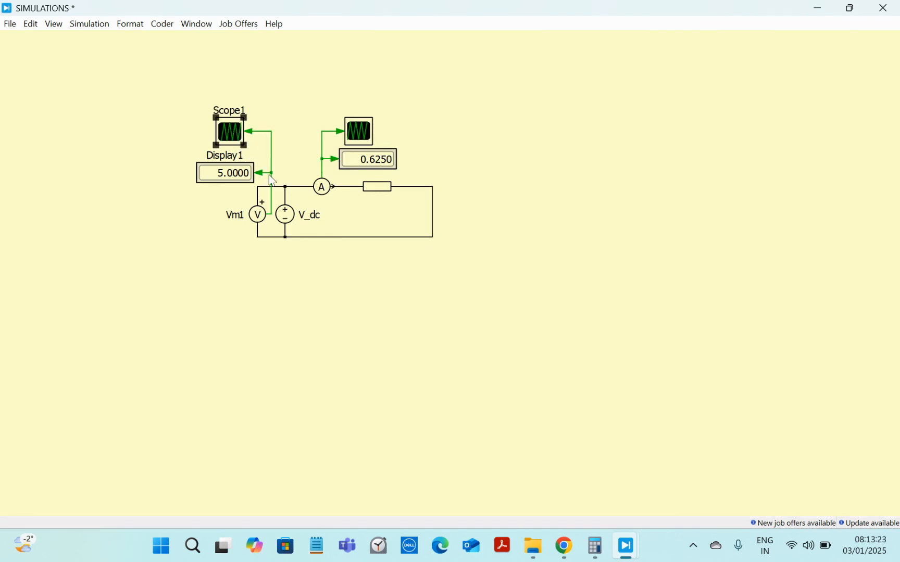
# Hide the names of the voltmeter's Scope and Display, and nudge the Display up toward the Scope
pyautogui.rightClick(232, 125)
pyautogui.moveTo(358, 221)
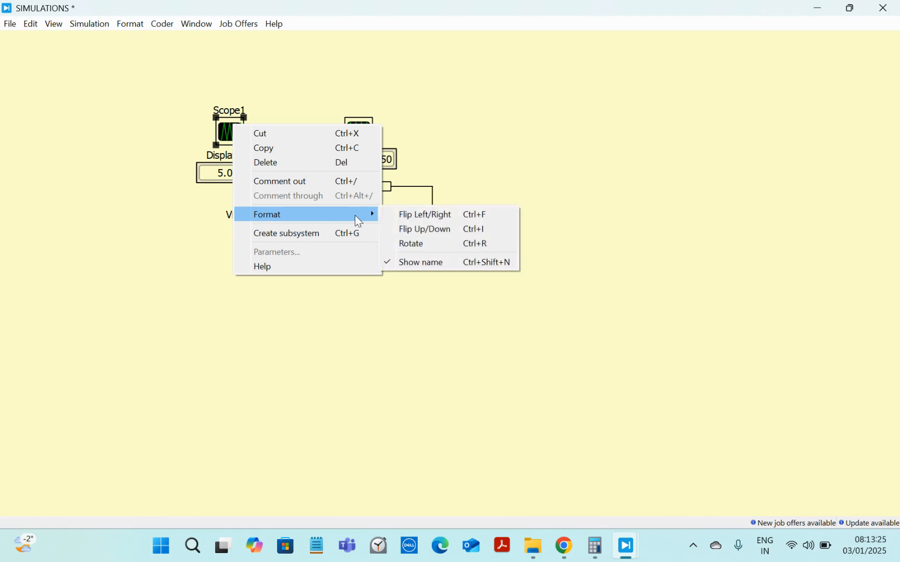
pyautogui.click(436, 267)
pyautogui.click(254, 176)
pyautogui.rightClick(254, 176)
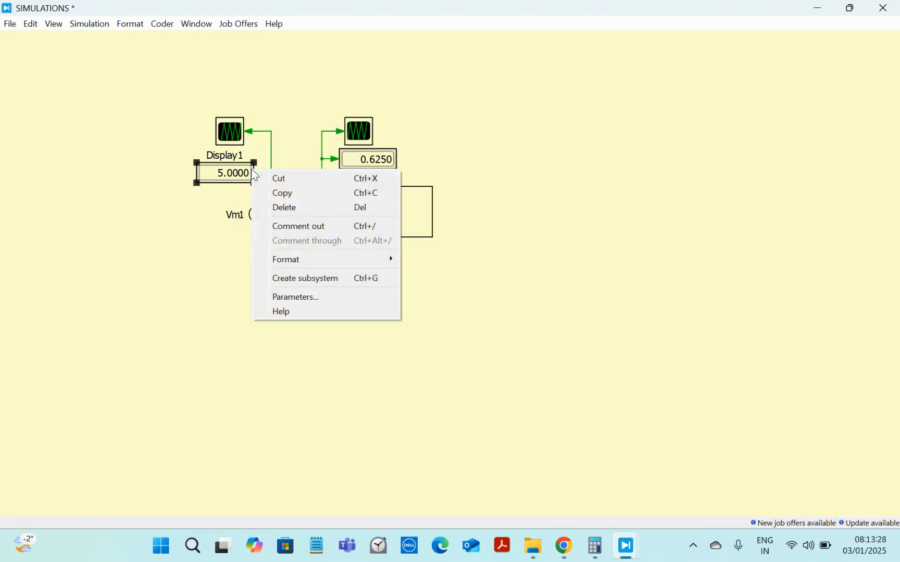
pyautogui.moveTo(345, 261)
pyautogui.click(467, 308)
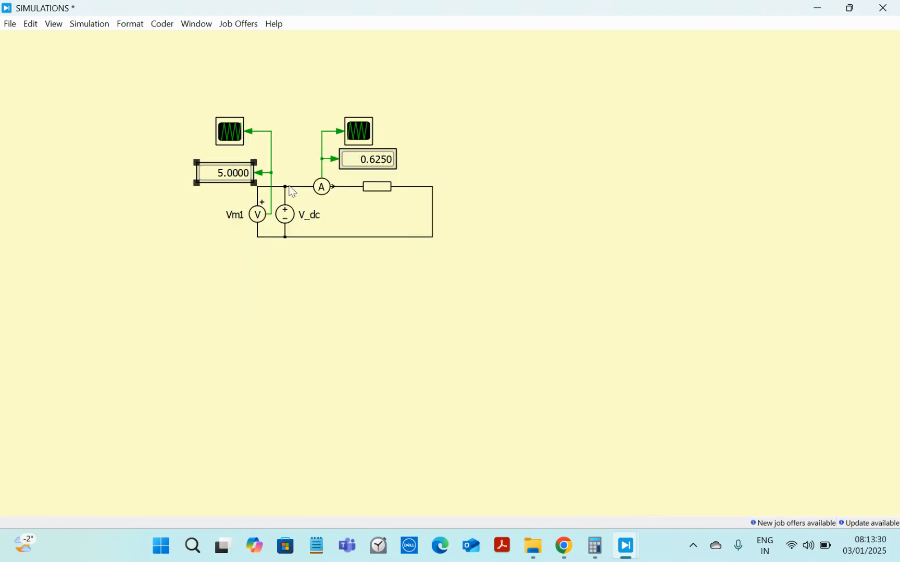
pyautogui.moveTo(227, 176); pyautogui.dragTo(227, 169)
pyautogui.click(196, 202)
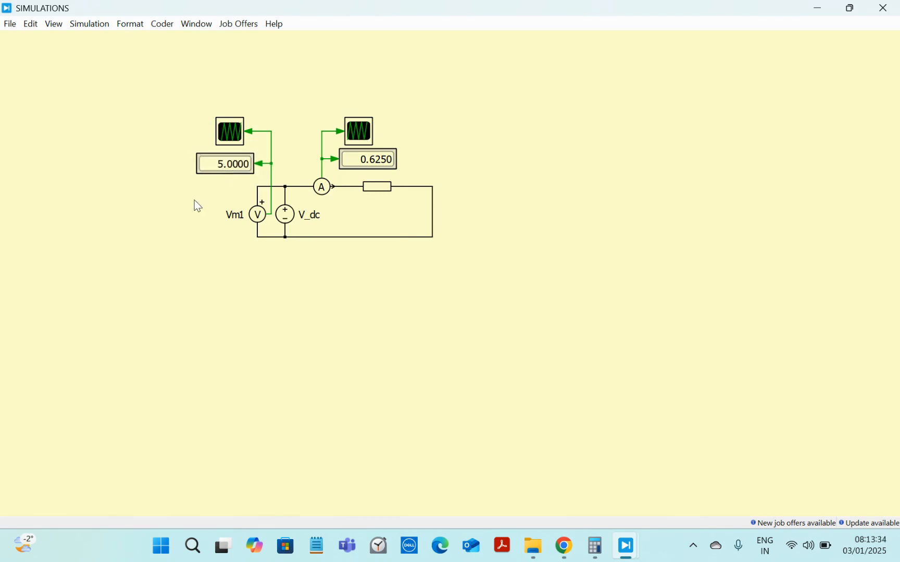
# Examine the voltage waveform in the voltmeter's Scope and the current waveform in the ammeter's Scope, closing each window
pyautogui.click(236, 138)
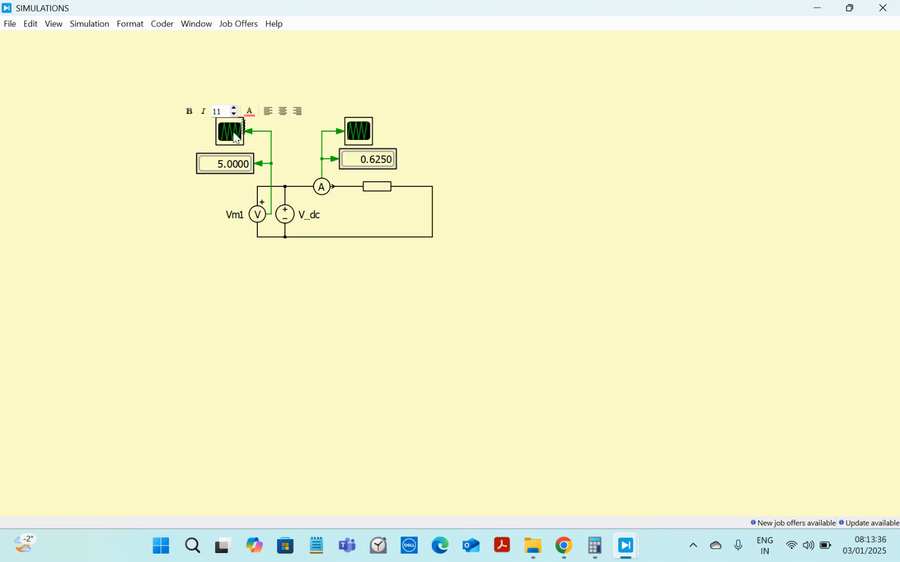
pyautogui.doubleClick(236, 138)
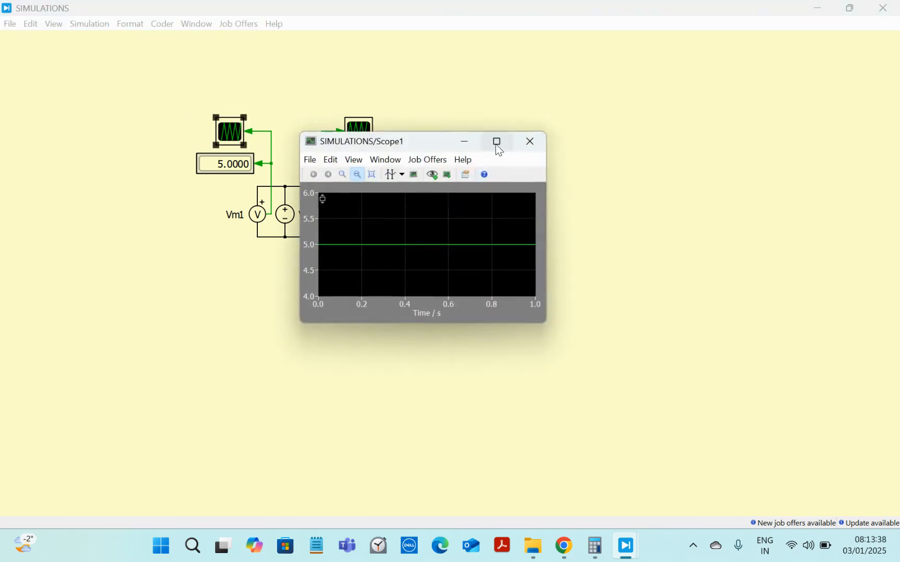
pyautogui.click(498, 150)
pyautogui.moveTo(197, 183); pyautogui.dragTo(4, 248)
pyautogui.moveTo(171, 233); pyautogui.dragTo(78, 236)
pyautogui.click(883, 7)
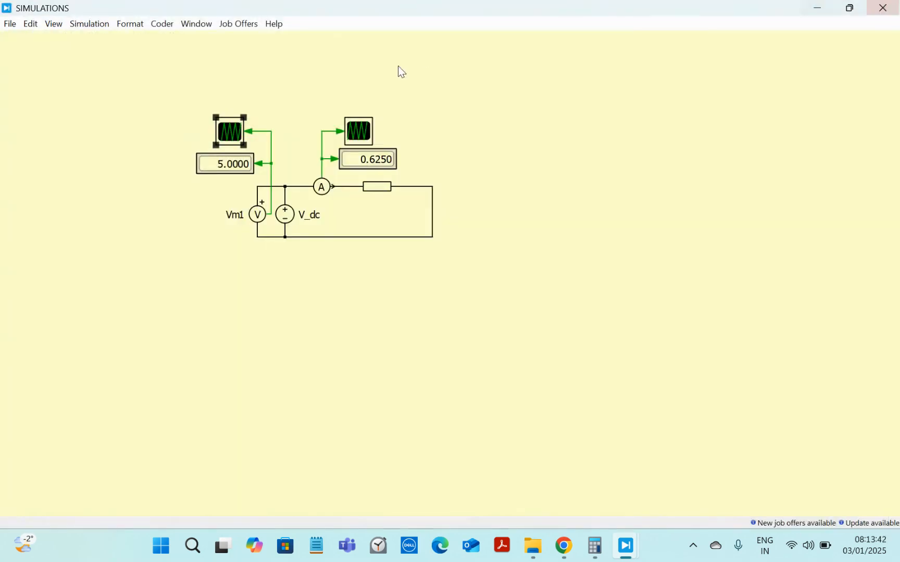
pyautogui.doubleClick(369, 129)
pyautogui.moveTo(285, 177); pyautogui.dragTo(53, 174)
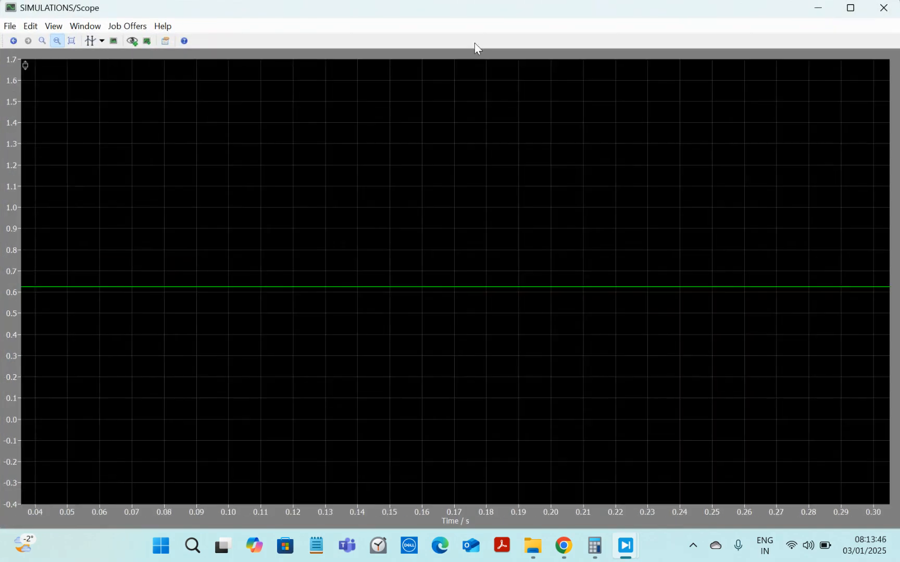
pyautogui.moveTo(216, 112); pyautogui.dragTo(67, 136)
pyautogui.click(884, 7)
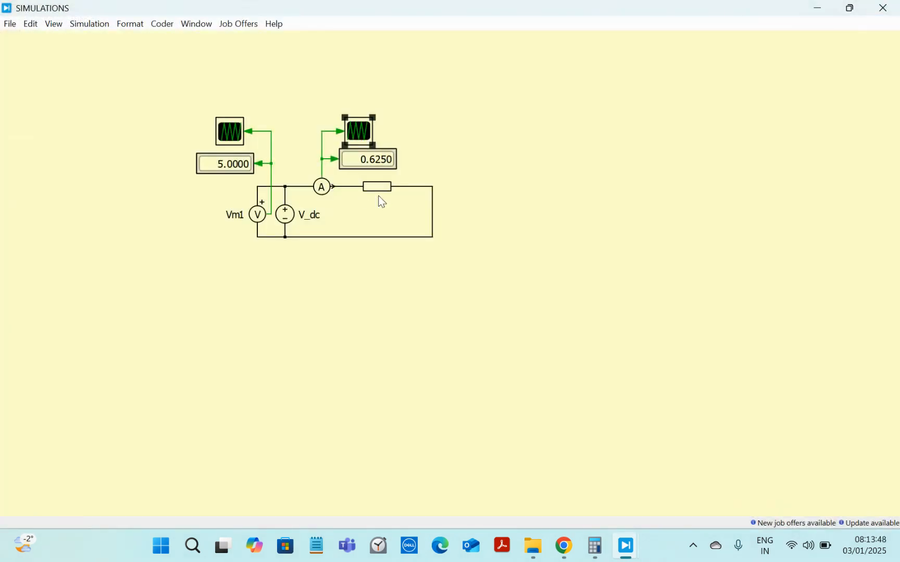
pyautogui.doubleClick(460, 108)
pyautogui.click(462, 156)
pyautogui.doubleClick(422, 91)
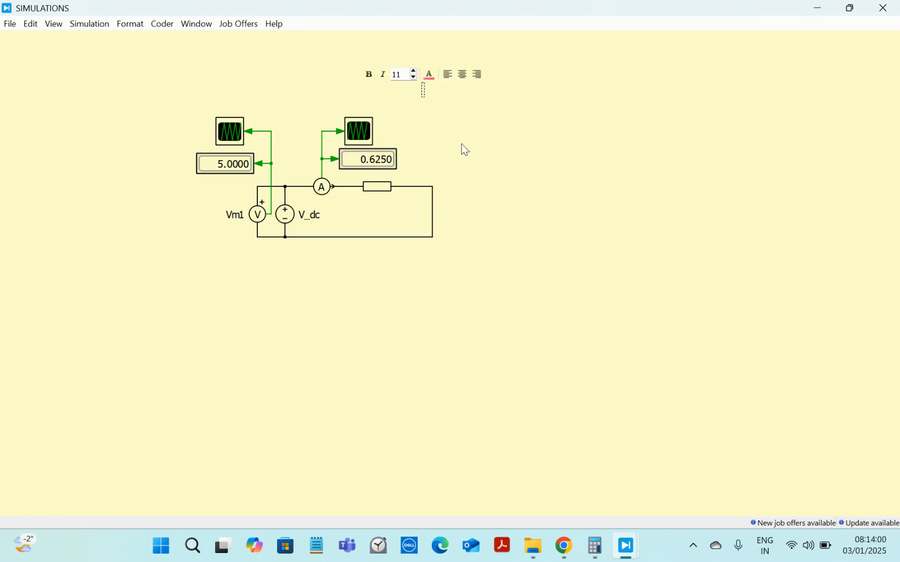
pyautogui.click(461, 145)
pyautogui.doubleClick(427, 97)
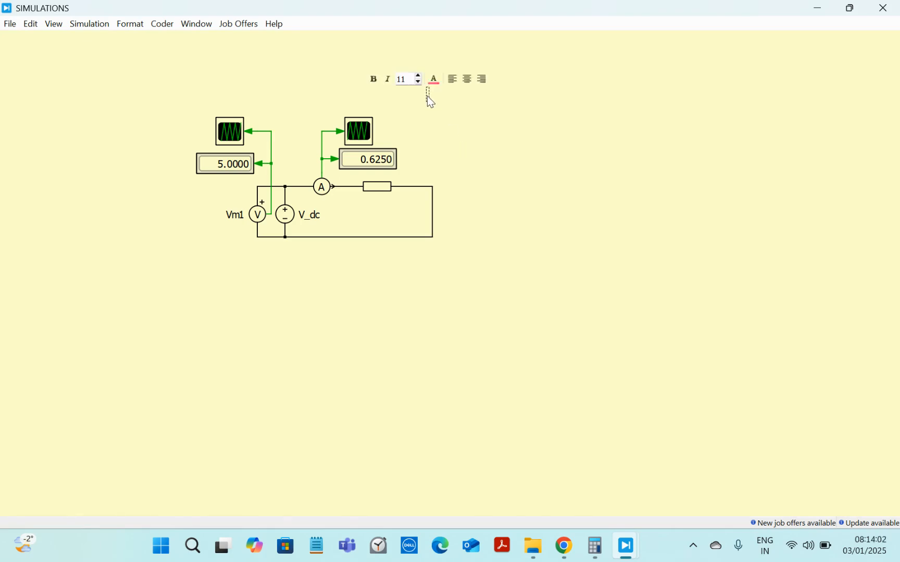
pyautogui.click(446, 142)
pyautogui.doubleClick(446, 142)
pyautogui.click(453, 74)
# Add a two-line text annotation above the circuit reading "P=IV" and "P= (0.625)* (5)"
pyautogui.doubleClick(452, 68)
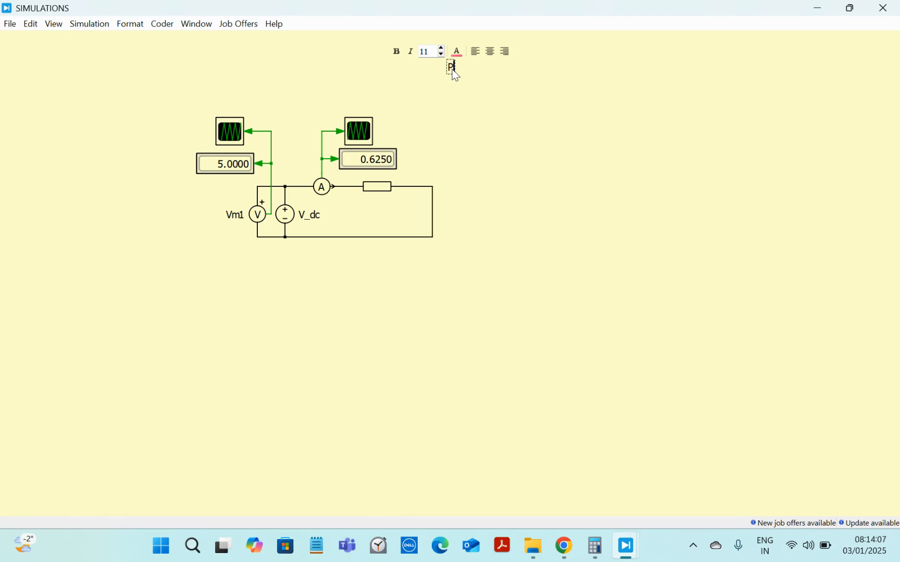
pyautogui.write('P=IV')
pyautogui.press('Return')
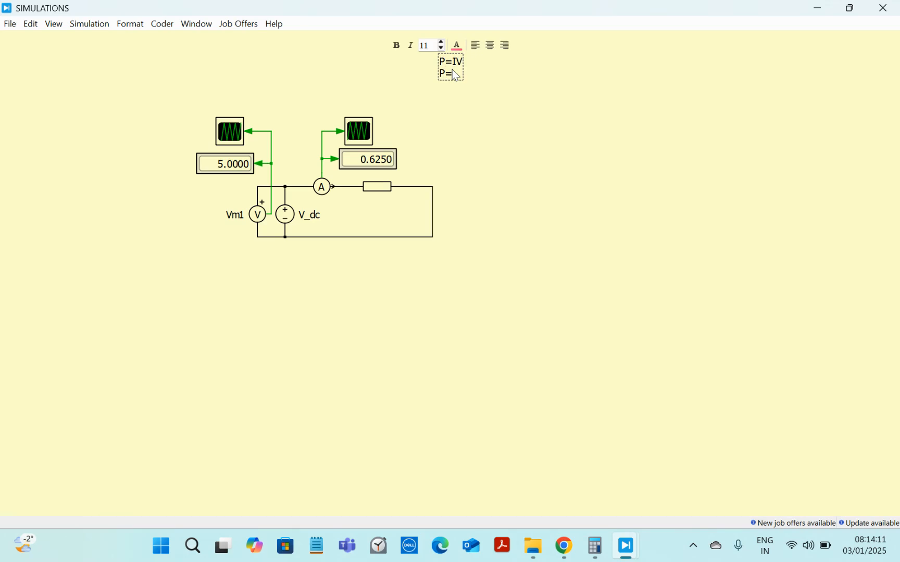
pyautogui.write('P= (O')
pyautogui.press('BackSpace')
pyautogui.write('0.625)*')
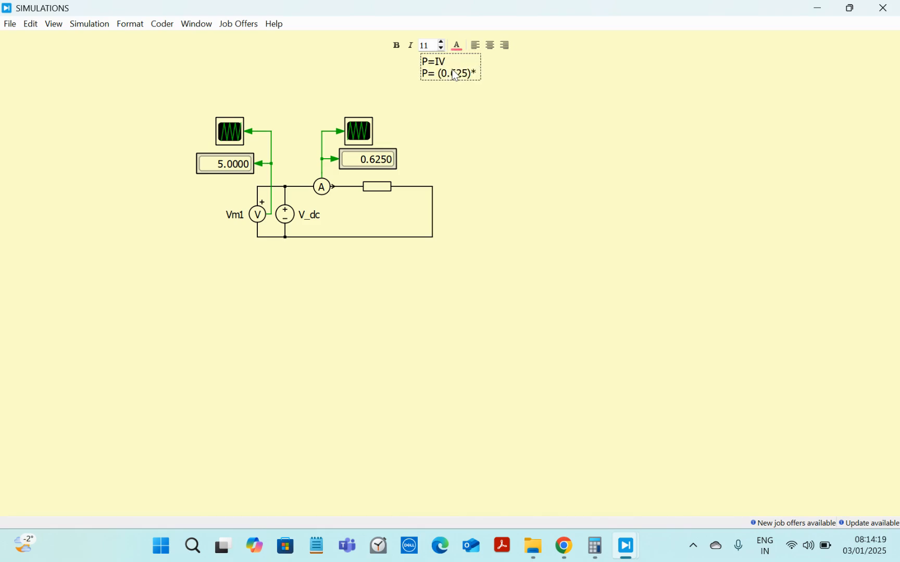
pyautogui.write(' (5)')
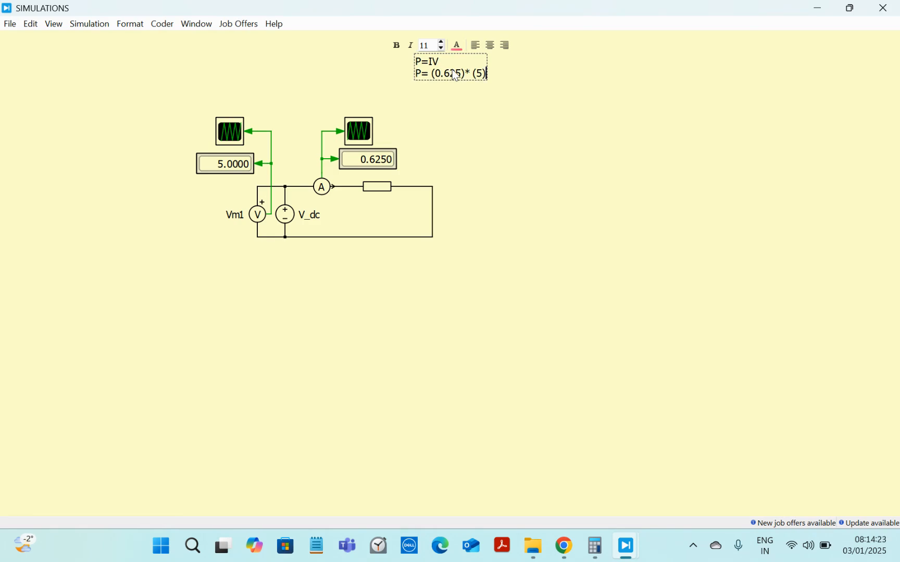
# Make the power formula annotation bold with a larger font and place it just above the two Scopes
pyautogui.hotkey('ctrl', 'a')
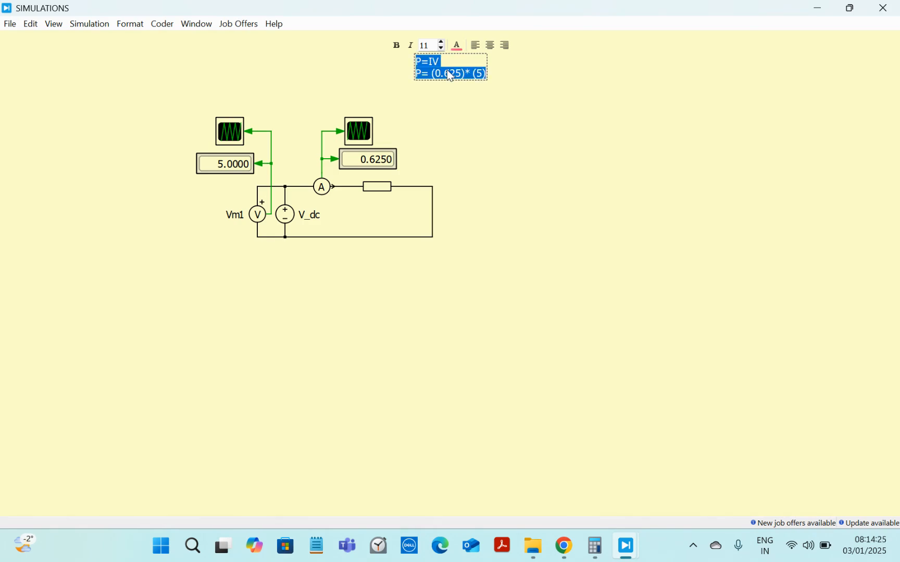
pyautogui.click(397, 47)
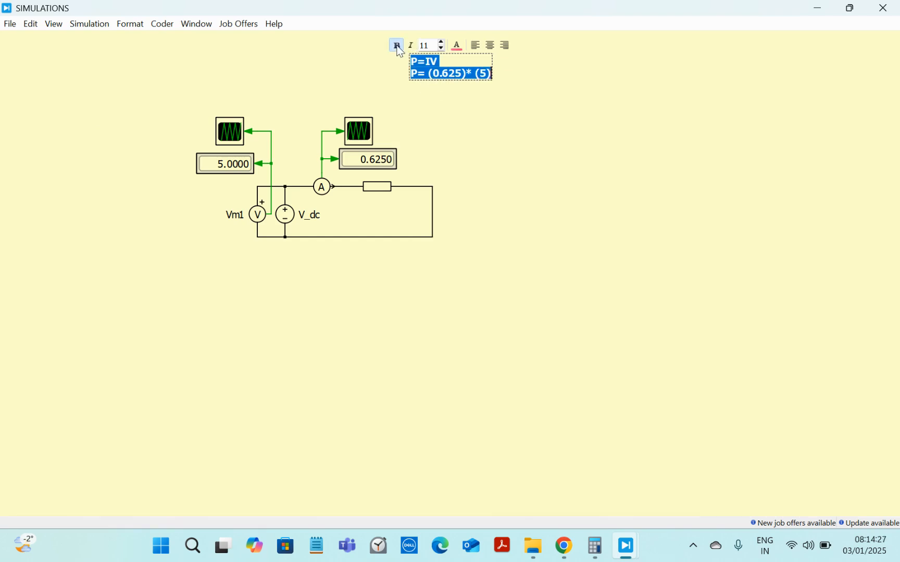
pyautogui.click(442, 41)
pyautogui.click(460, 109)
pyautogui.click(442, 82)
pyautogui.moveTo(388, 91); pyautogui.dragTo(293, 98)
pyautogui.click(415, 103)
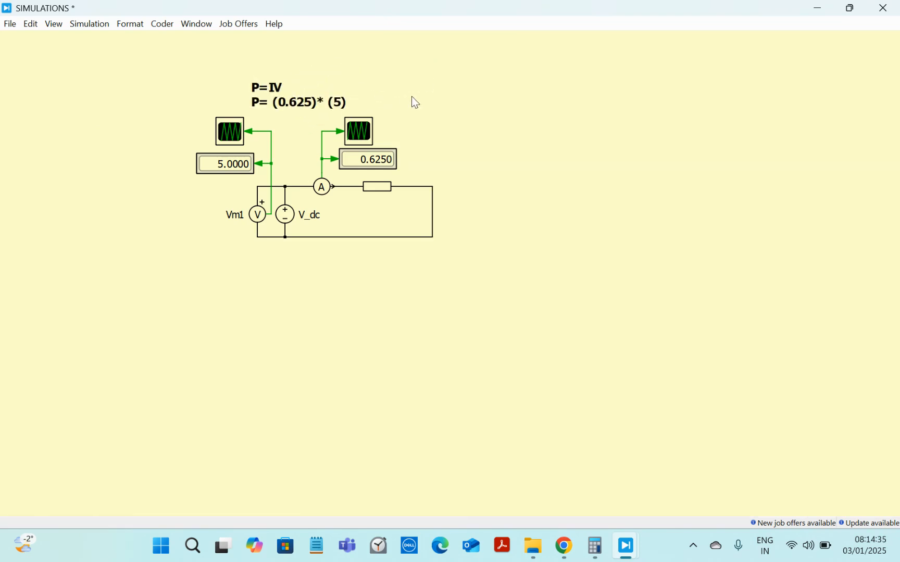
# Add a Product (rectangular) block to the right of the ammeter's Scope
pyautogui.click(348, 138)
pyautogui.click(445, 144)
pyautogui.write('MULTIP')
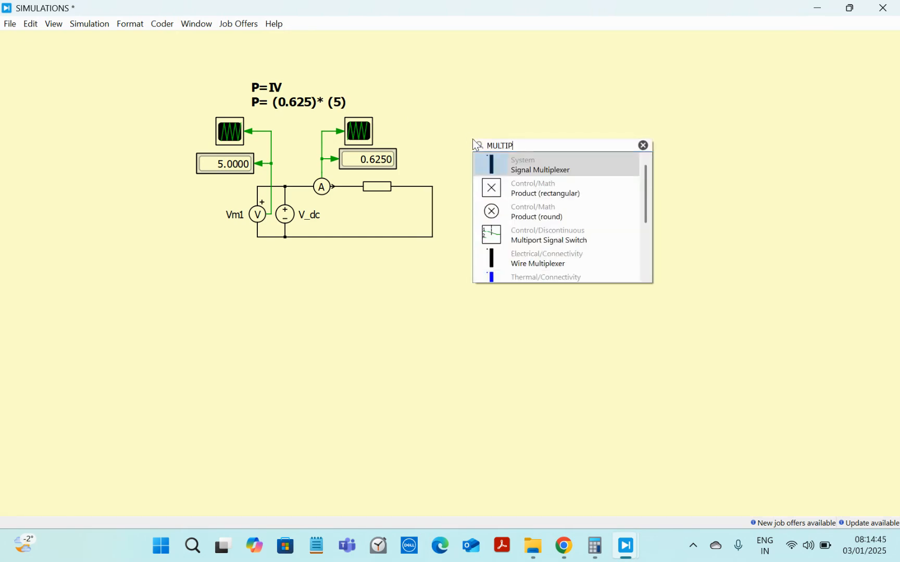
pyautogui.click(531, 185)
pyautogui.click(532, 186)
pyautogui.moveTo(532, 185); pyautogui.dragTo(488, 145)
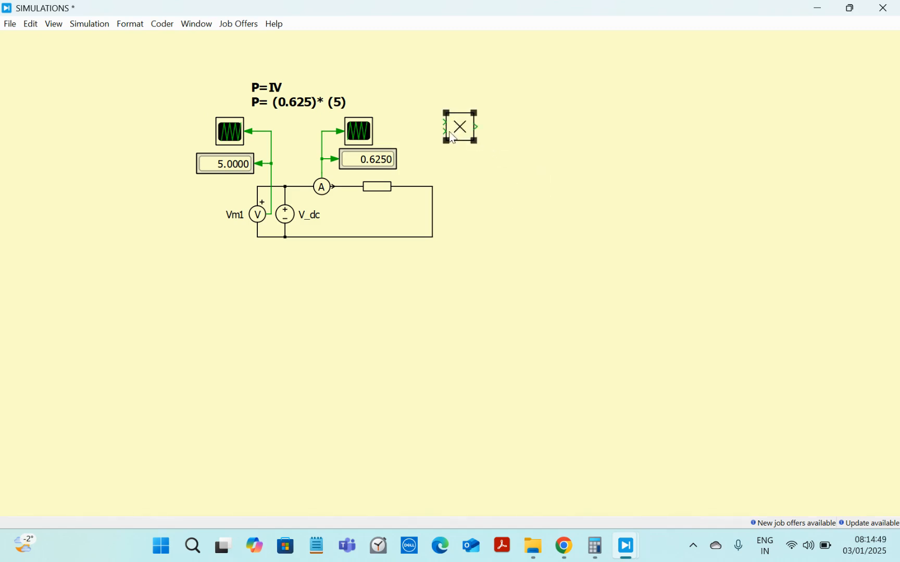
# Wire the voltmeter and ammeter signals to the Product block's two inputs, routing the voltage wire above the ammeter's Scope
pyautogui.moveTo(443, 122)
pyautogui.mouseDown()
pyautogui.moveTo(283, 76)
pyautogui.moveTo(259, 117)
pyautogui.moveTo(267, 130)
pyautogui.mouseUp()
pyautogui.moveTo(411, 123); pyautogui.dragTo(401, 101)
pyautogui.moveTo(443, 136); pyautogui.dragTo(324, 133)
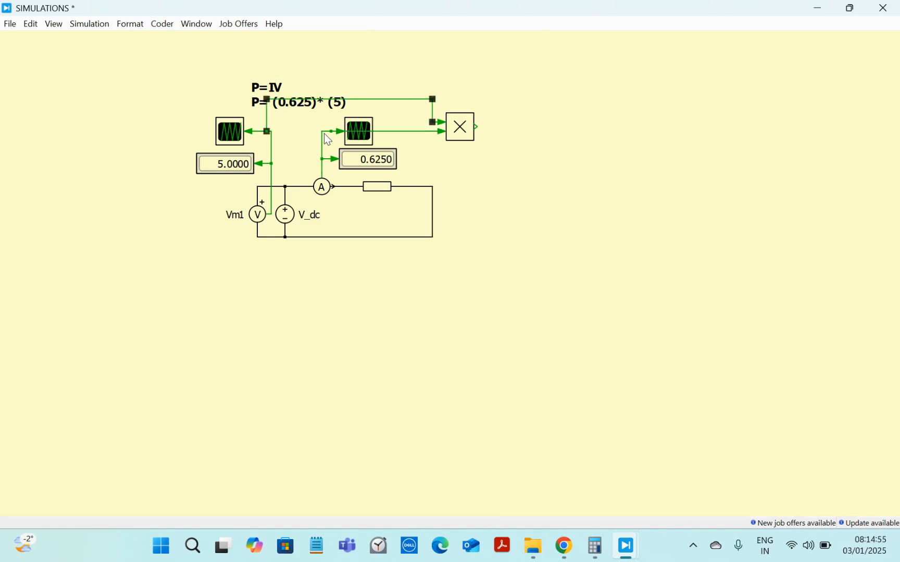
pyautogui.moveTo(397, 129); pyautogui.dragTo(398, 136)
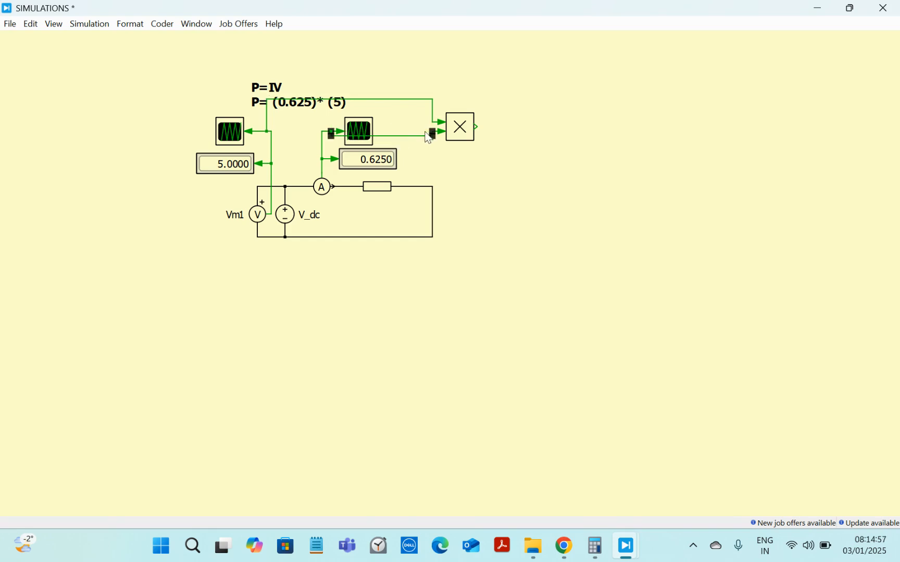
# Add a Display to the right of the Product block and connect it to the product output
pyautogui.doubleClick(511, 134)
pyautogui.write('Displa')
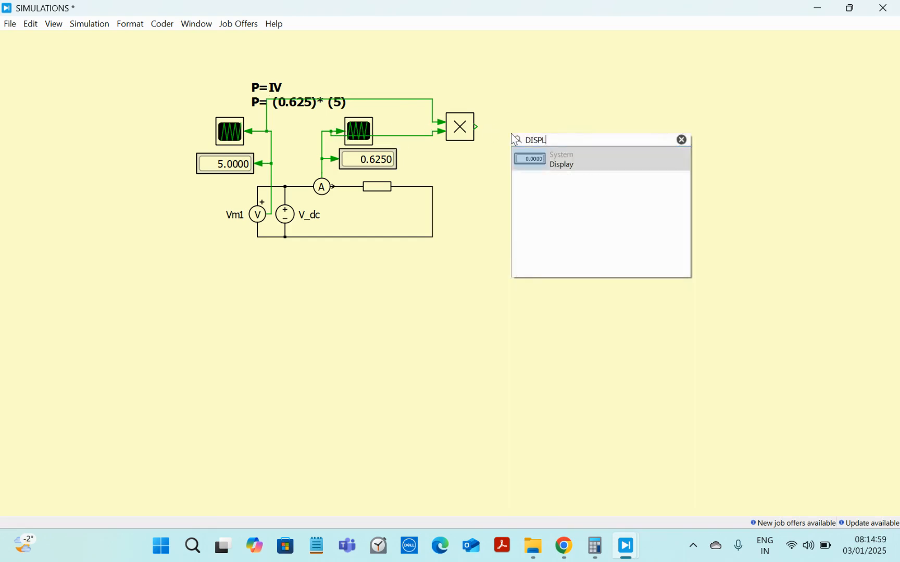
pyautogui.click(533, 159)
pyautogui.moveTo(536, 166); pyautogui.dragTo(531, 133)
pyautogui.moveTo(476, 127); pyautogui.dragTo(500, 128)
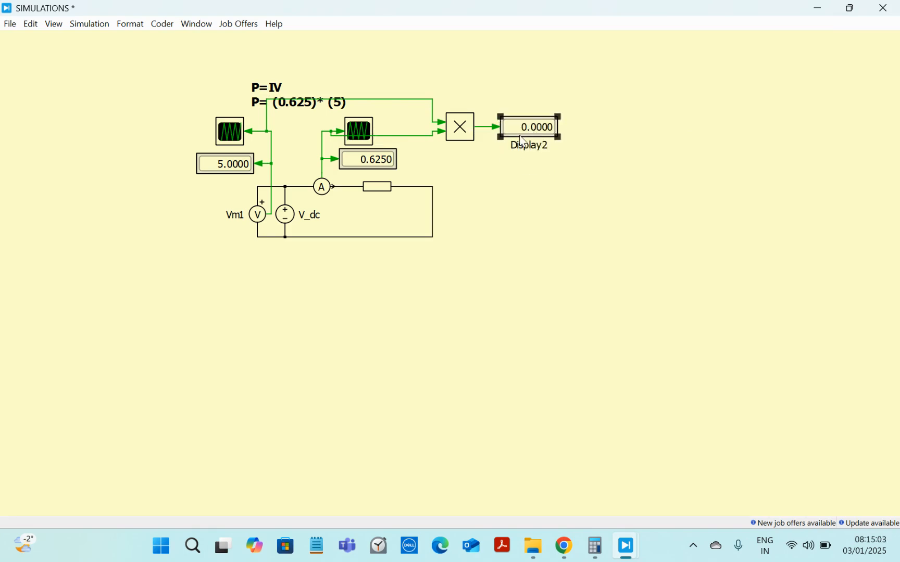
# Draw a tall rectangular frame below the circuit and delete the duplicate Display beside it
pyautogui.click(540, 129)
pyautogui.moveTo(539, 130); pyautogui.dragTo(551, 231)
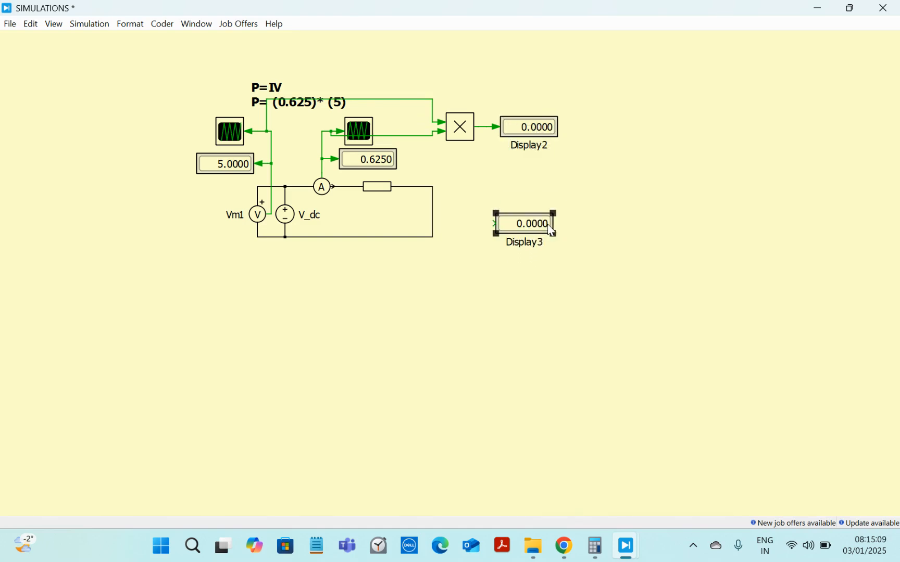
pyautogui.moveTo(502, 182)
pyautogui.mouseDown()
pyautogui.moveTo(535, 288)
pyautogui.moveTo(570, 294)
pyautogui.moveTo(476, 379)
pyautogui.mouseUp()
pyautogui.click(528, 233)
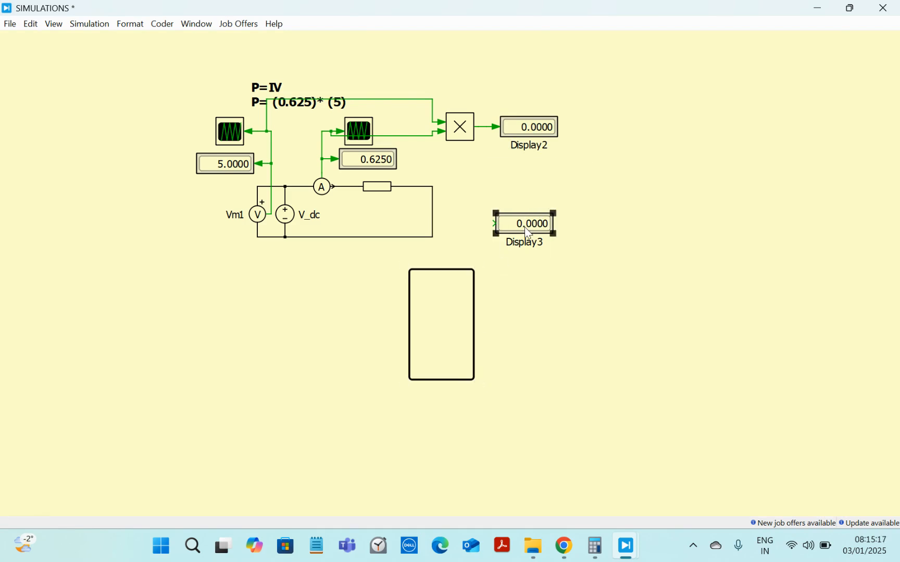
pyautogui.press('Delete')
# Move the power Display slightly closer to the Product block and hide its name
pyautogui.click(540, 134)
pyautogui.moveTo(541, 135); pyautogui.dragTo(530, 129)
pyautogui.rightClick(531, 128)
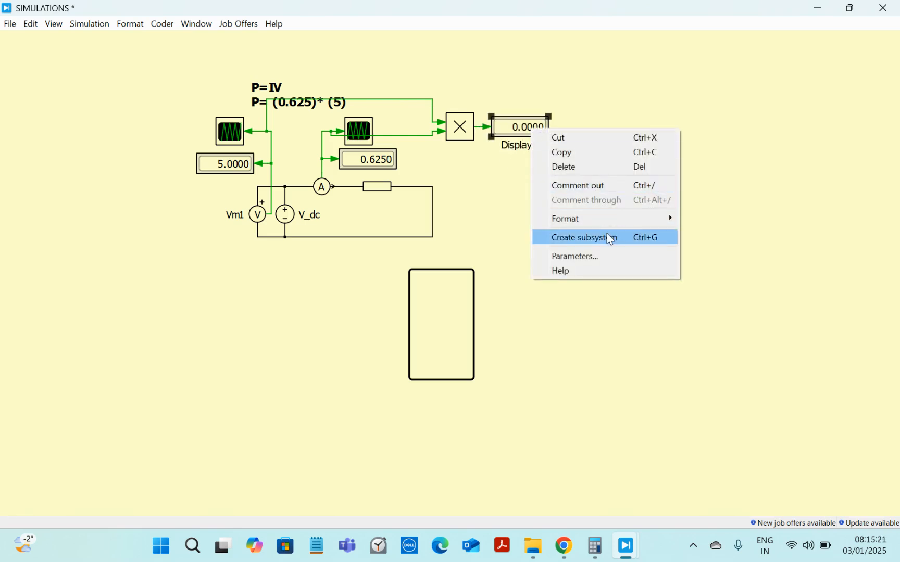
pyautogui.moveTo(601, 221)
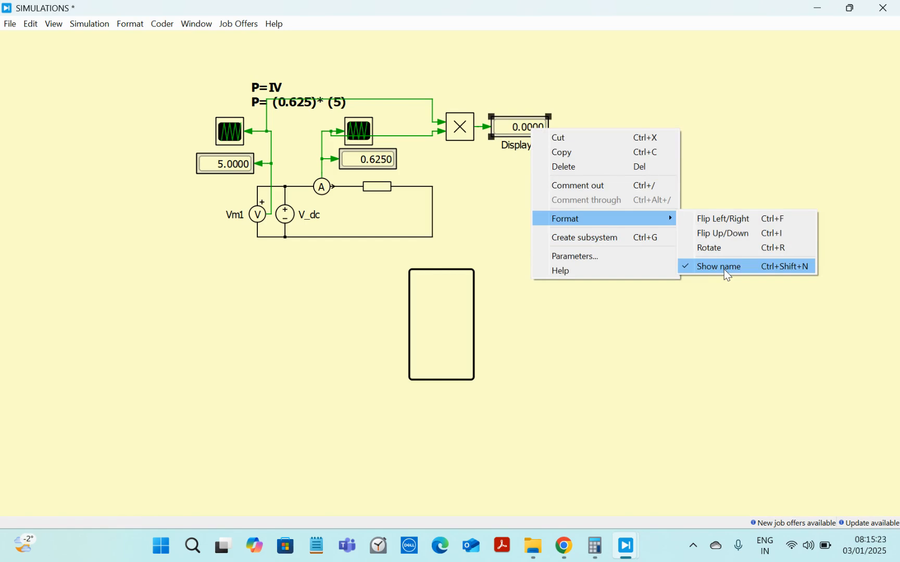
pyautogui.click(724, 270)
pyautogui.click(515, 167)
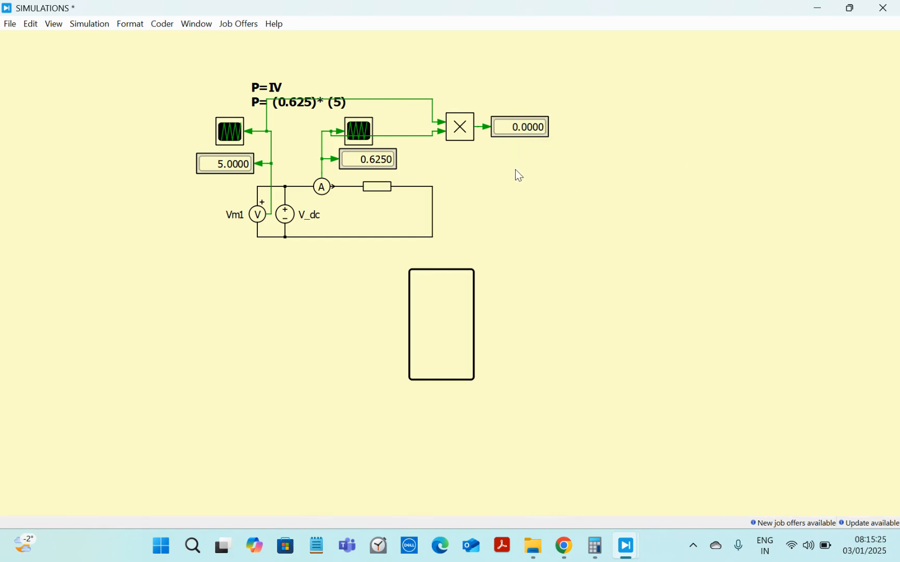
# Run the simulation and lower the voltage wire that passes above the ammeter's Scope
pyautogui.click(532, 135)
pyautogui.click(487, 186)
pyautogui.hotkey('ctrl', 't')
pyautogui.click(360, 99)
pyautogui.moveTo(360, 100); pyautogui.dragTo(363, 113)
# Set the power formula annotation's font size to 9 and place it just above the Product block
pyautogui.moveTo(234, 81); pyautogui.dragTo(352, 100)
pyautogui.moveTo(292, 107)
pyautogui.mouseDown()
pyautogui.moveTo(558, 49)
pyautogui.moveTo(603, 63)
pyautogui.mouseUp()
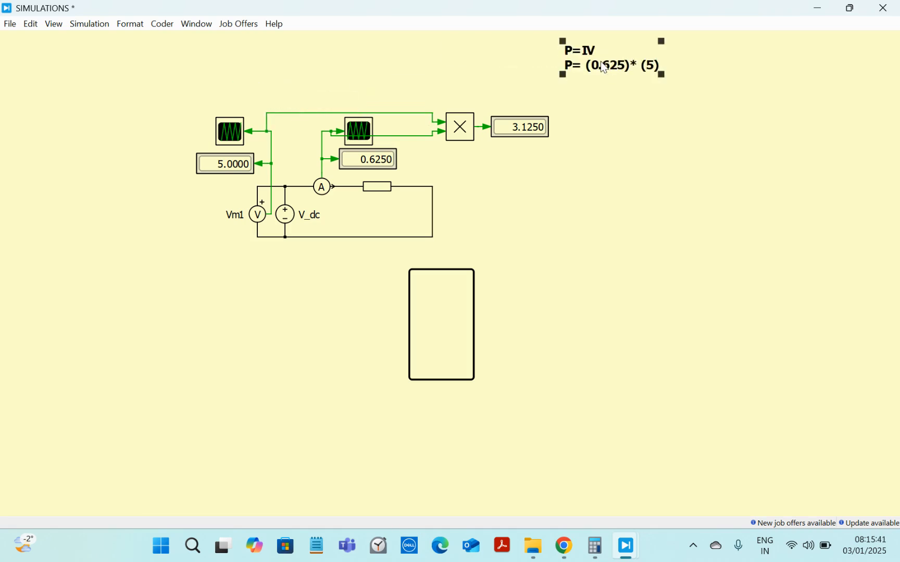
pyautogui.doubleClick(603, 66)
pyautogui.hotkey('ctrl', 'a')
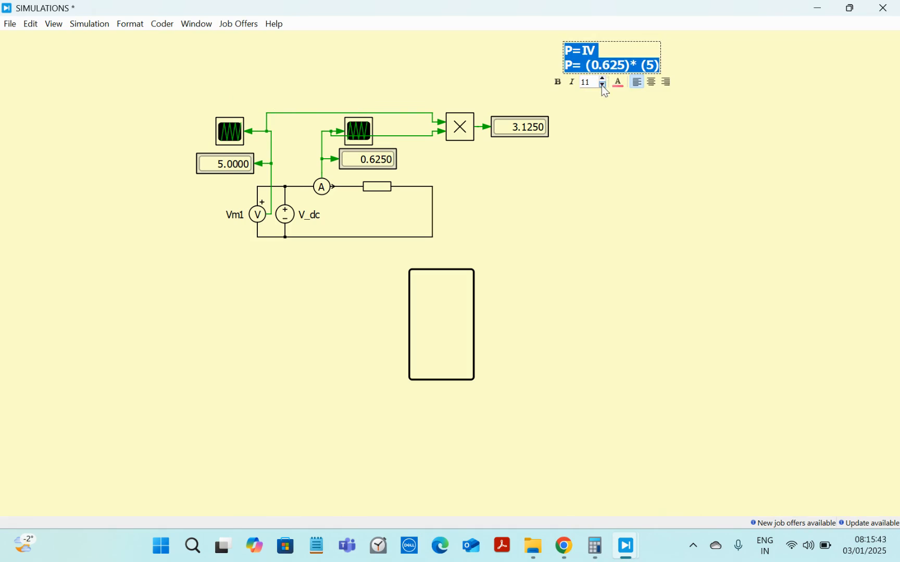
pyautogui.click(602, 85)
pyautogui.click(602, 82)
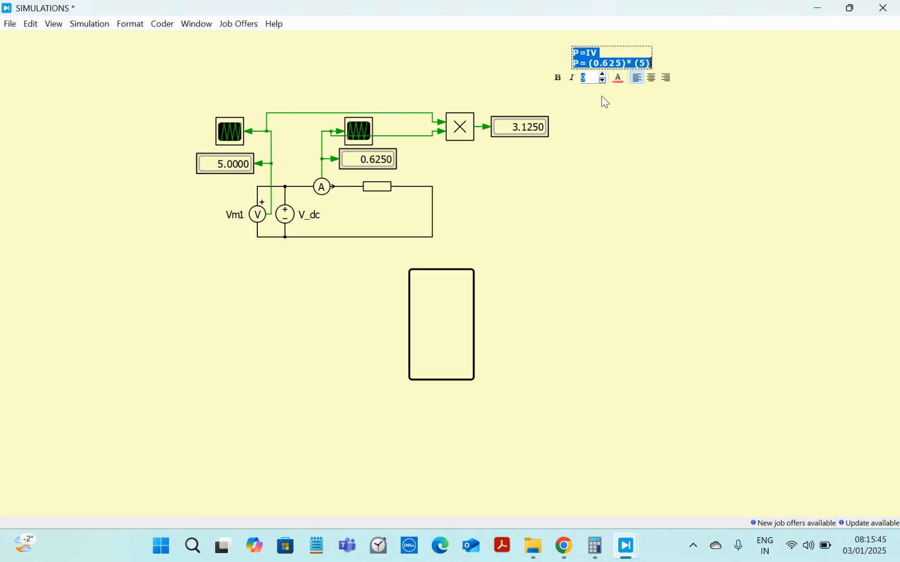
pyautogui.click(602, 107)
pyautogui.moveTo(609, 63)
pyautogui.mouseDown()
pyautogui.moveTo(485, 104)
pyautogui.moveTo(464, 94)
pyautogui.moveTo(473, 105)
pyautogui.mouseUp()
pyautogui.click(503, 82)
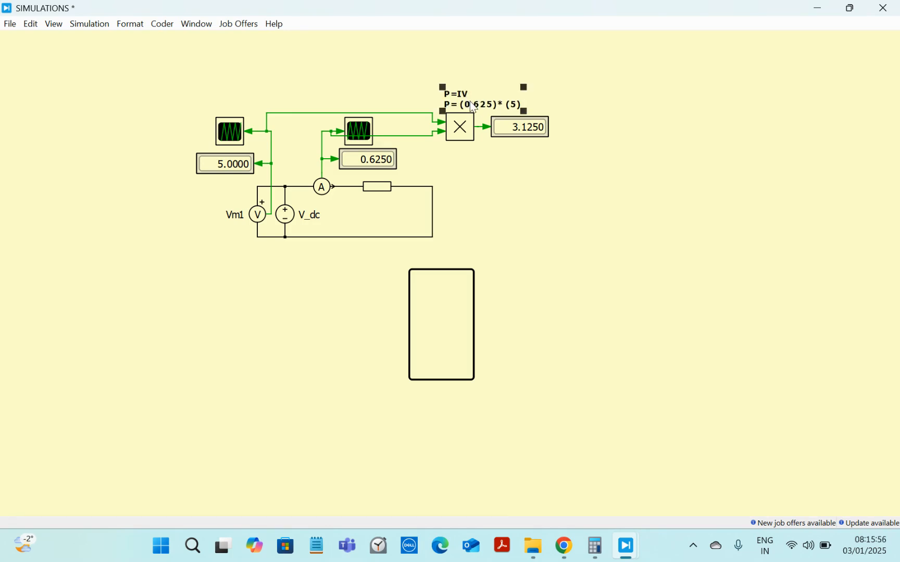
# Add a Scope below the power Display and wire it to the Product block's output
pyautogui.click(548, 103)
pyautogui.write('scope')
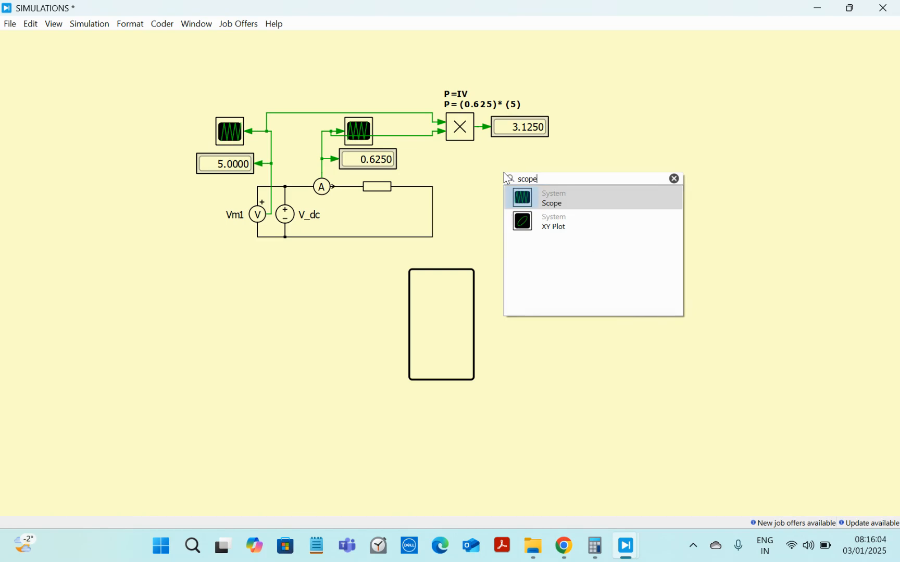
pyautogui.click(527, 198)
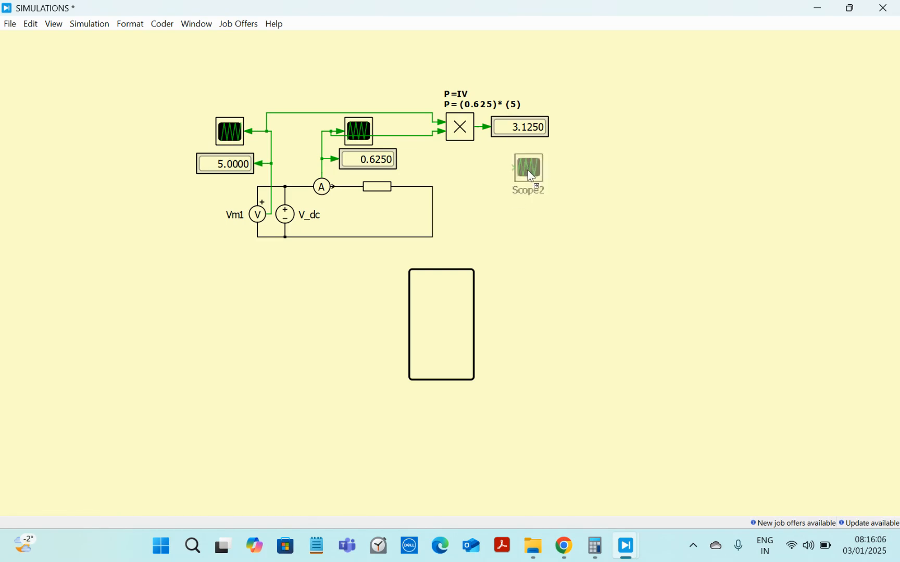
pyautogui.moveTo(508, 167); pyautogui.dragTo(480, 127)
# Hide the power Scope's name and move it slightly closer to the power Display
pyautogui.rightClick(523, 168)
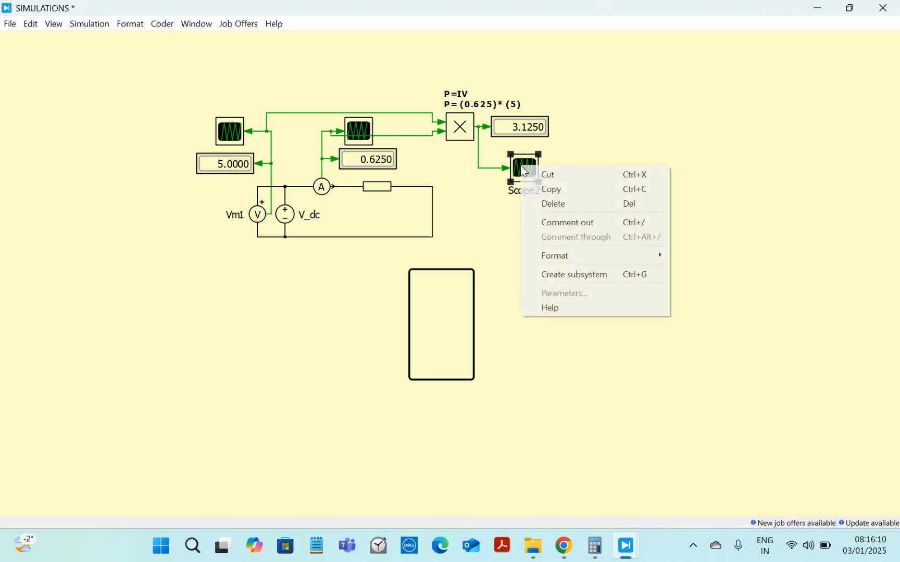
pyautogui.moveTo(647, 255)
pyautogui.click(727, 304)
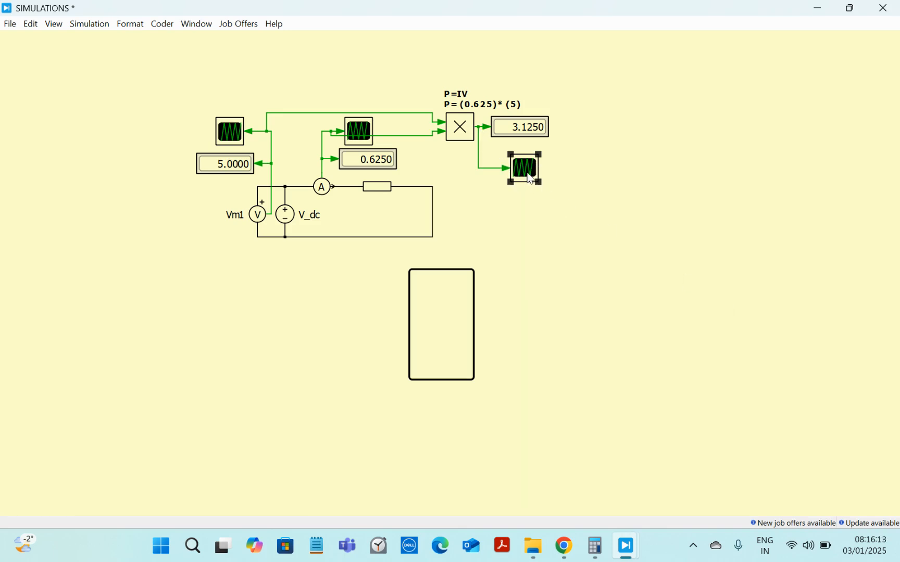
pyautogui.moveTo(529, 180); pyautogui.dragTo(525, 170)
pyautogui.click(549, 175)
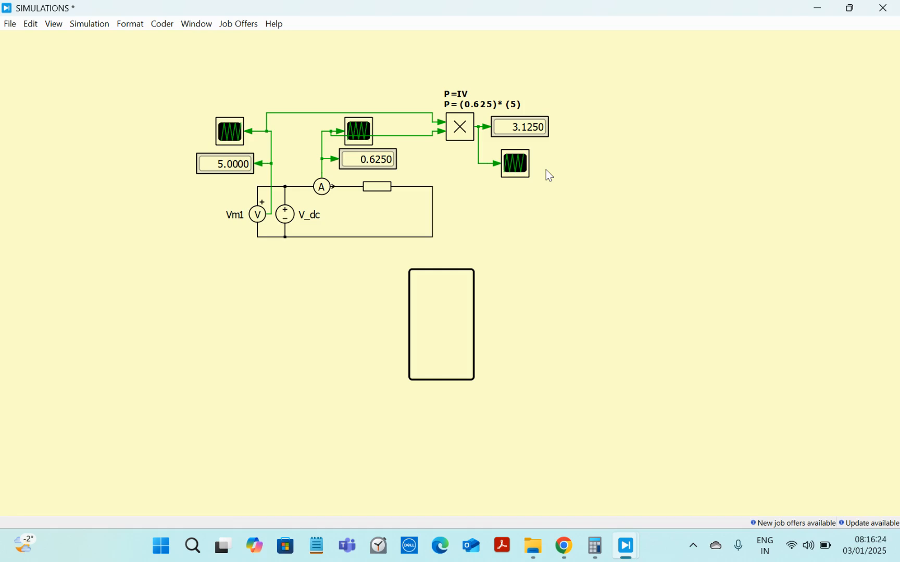
# Reroute the current wire below the ammeter's Scope and nudge that Scope upward
pyautogui.moveTo(401, 141); pyautogui.dragTo(401, 148)
pyautogui.click(430, 175)
pyautogui.click(362, 136)
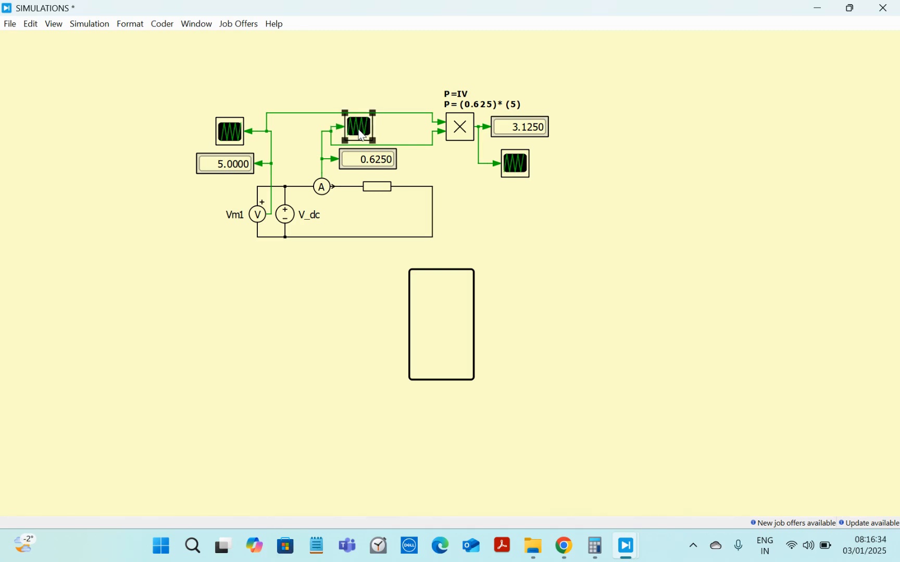
pyautogui.click(428, 172)
# Examine the power waveform in the maximised window of the Scope connected to the Product output, and close it
pyautogui.doubleClick(516, 166)
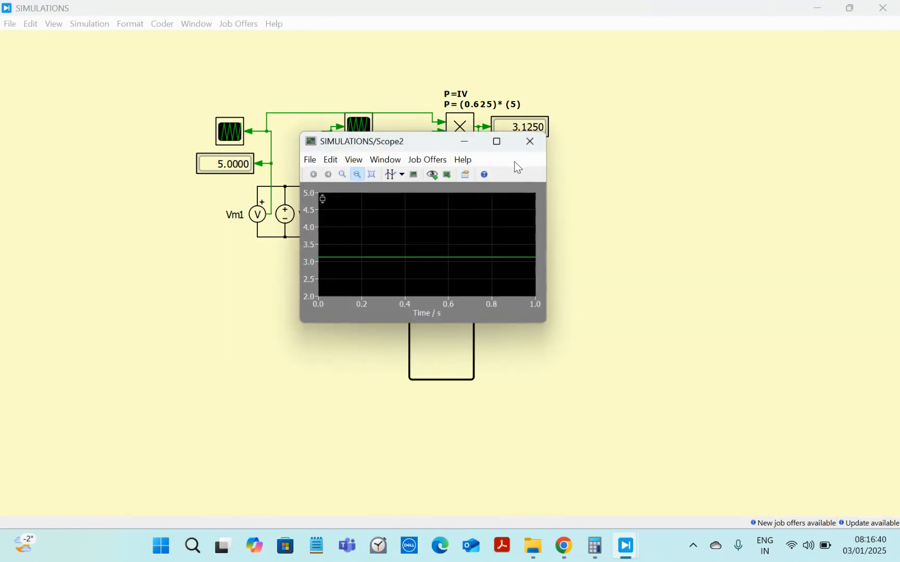
pyautogui.click(497, 141)
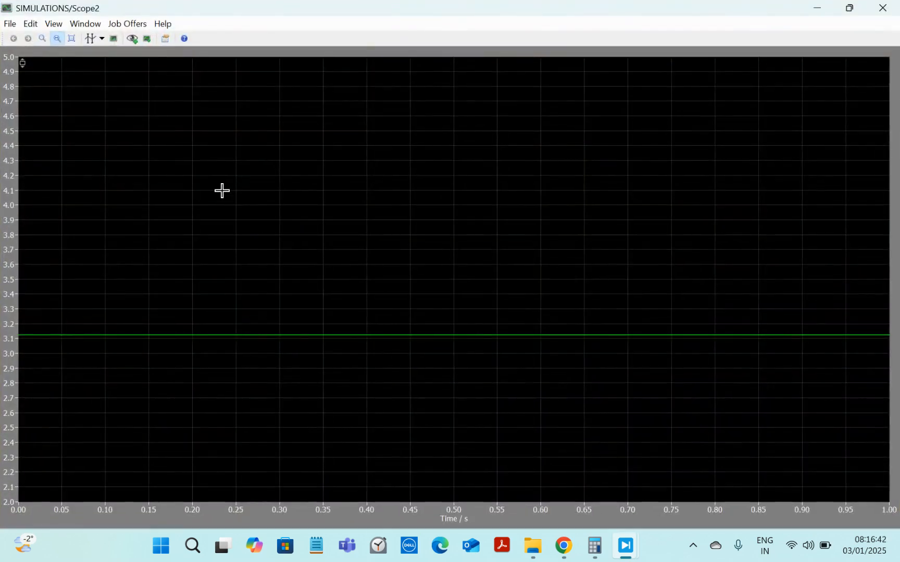
pyautogui.moveTo(221, 190); pyautogui.dragTo(26, 216)
pyautogui.moveTo(155, 219); pyautogui.dragTo(2, 226)
pyautogui.moveTo(197, 221); pyautogui.dragTo(69, 224)
pyautogui.moveTo(238, 193); pyautogui.dragTo(0, 253)
pyautogui.click(887, 6)
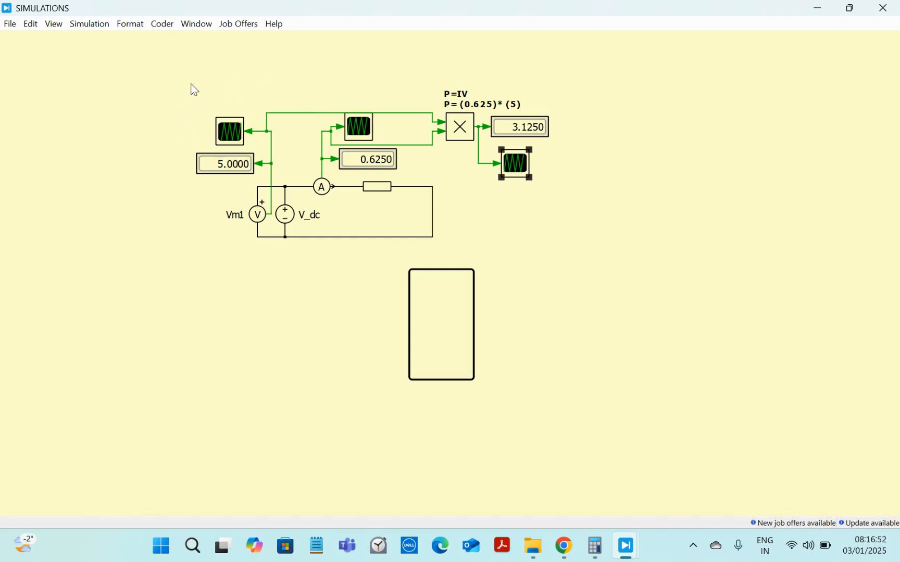
# Lower the voltmeter's Display and spread the Product input wires apart, voltage above both Scopes and current below the ammeter's Display
pyautogui.moveTo(226, 170); pyautogui.dragTo(226, 182)
pyautogui.moveTo(402, 94); pyautogui.dragTo(423, 161)
pyautogui.moveTo(405, 117); pyautogui.dragTo(391, 86)
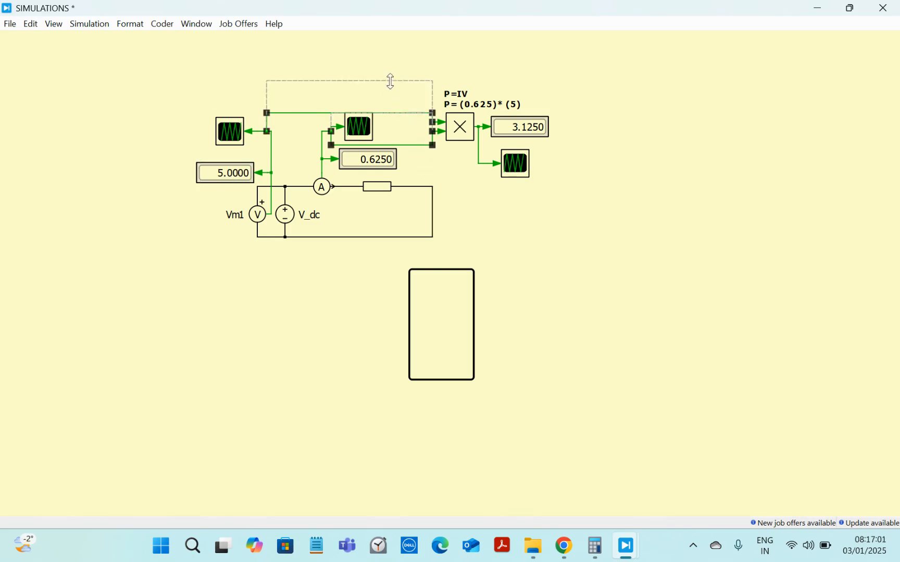
pyautogui.click(408, 121)
pyautogui.moveTo(396, 112); pyautogui.dragTo(411, 173)
pyautogui.click(450, 168)
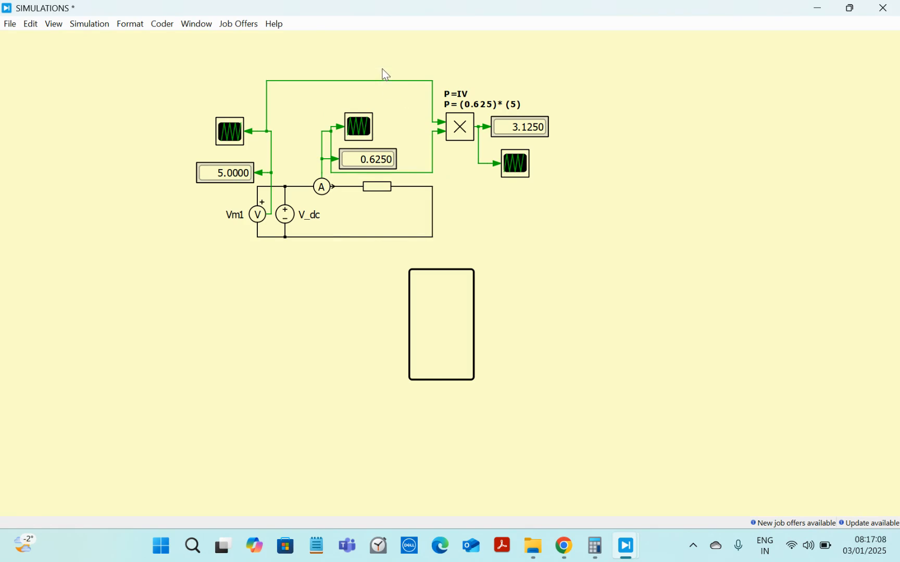
# Delete both Product input wires and the wire branch to the power Scope
pyautogui.click(394, 81)
pyautogui.press('Delete')
pyautogui.moveTo(435, 174); pyautogui.dragTo(438, 180)
pyautogui.press('Delete')
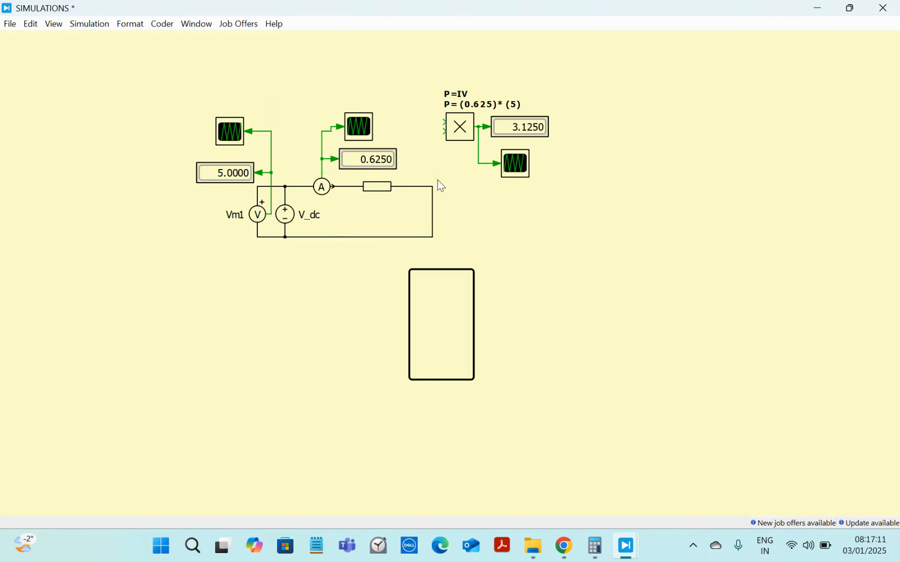
pyautogui.click(480, 156)
pyautogui.press('Delete')
# Undo the wire deletions and the preceding wire and block moves
pyautogui.hotkey('ctrl', 'z')
pyautogui.hotkey('ctrl', 'z')
pyautogui.hotkey('ctrl', 'z')
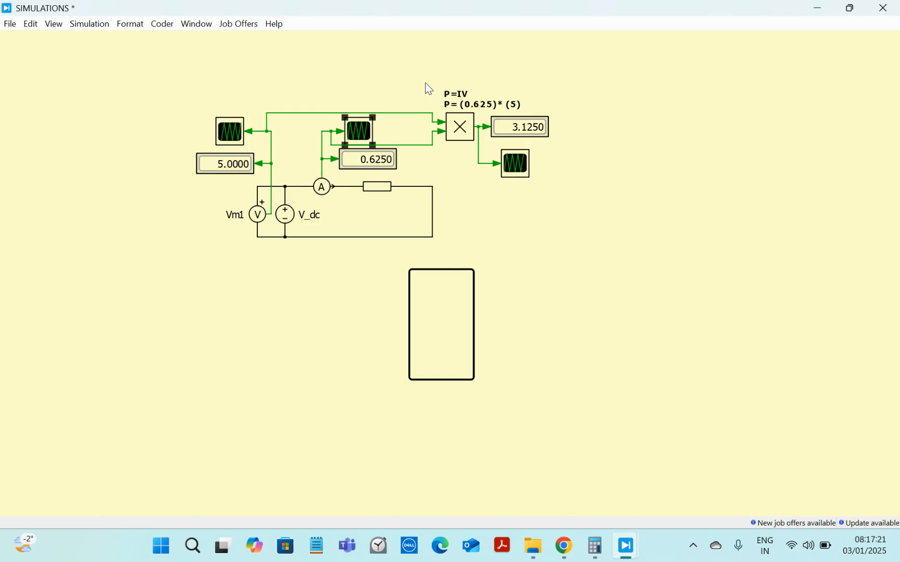
# Select the whole circuit with its annotation and shift it to the left edge of the schematic, leaving the frame in place
pyautogui.moveTo(194, 90); pyautogui.dragTo(532, 240)
pyautogui.moveTo(381, 237); pyautogui.dragTo(327, 242)
pyautogui.press('Left')
pyautogui.press('Left')
pyautogui.press('Left')
pyautogui.press('Left')
pyautogui.press('Left')
pyautogui.press('Left')
pyautogui.press('Left')
pyautogui.press('Left')
pyautogui.press('Left')
pyautogui.press('Left')
pyautogui.press('Left')
pyautogui.press('Left')
pyautogui.press('Left')
pyautogui.press('Left')
pyautogui.press('Left')
pyautogui.press('Left')
pyautogui.press('Left')
pyautogui.press('Left')
pyautogui.press('Left')
pyautogui.press('Left')
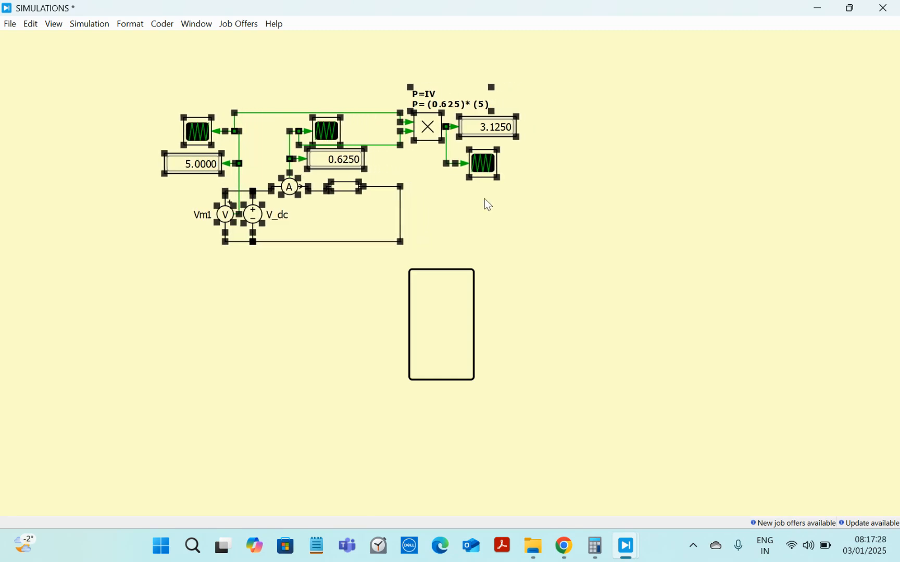
pyautogui.press('Left')
pyautogui.press('Left')
pyautogui.press('Left')
pyautogui.press('Left')
pyautogui.press('Left')
pyautogui.press('Left')
pyautogui.press('Left')
pyautogui.press('Left')
pyautogui.press('Left')
pyautogui.press('Left')
pyautogui.press('Left')
pyautogui.press('Left')
pyautogui.press('Left')
pyautogui.press('Left')
pyautogui.press('Left')
pyautogui.press('Left')
pyautogui.press('Left')
pyautogui.press('Left')
pyautogui.press('Left')
pyautogui.press('Left')
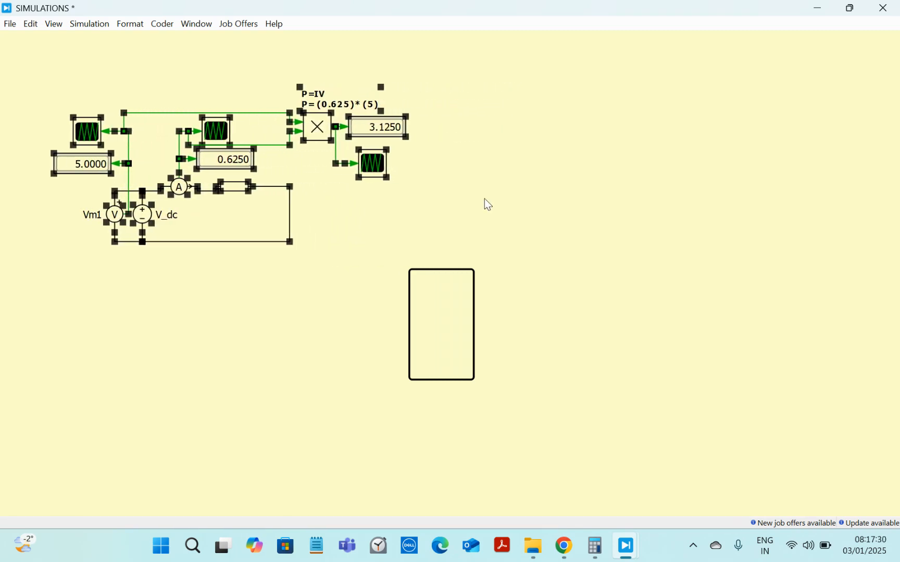
pyautogui.press('Left')
pyautogui.press('Left')
pyautogui.press('Left')
pyautogui.press('Left')
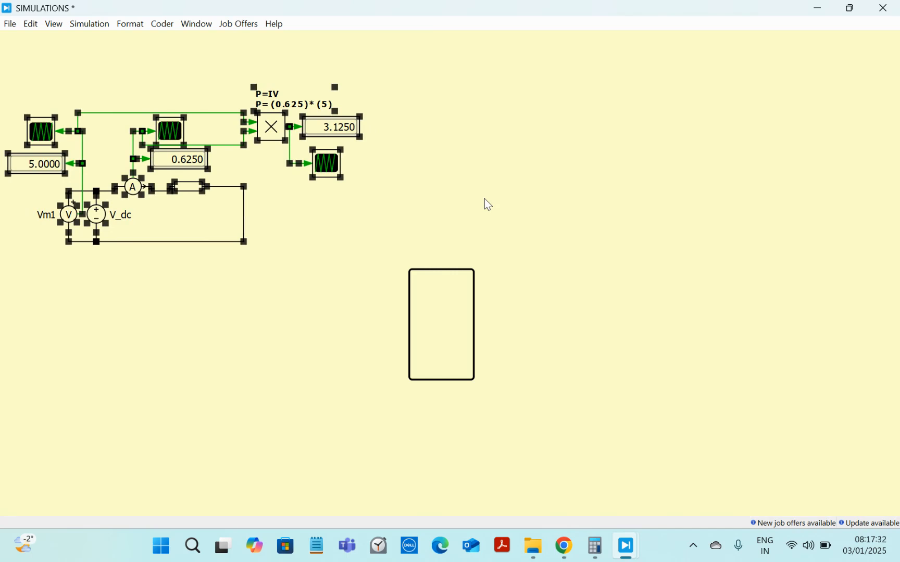
pyautogui.click(374, 147)
# Copy the whole circuit and place the duplicate to the right of the original at about the same height
pyautogui.moveTo(403, 67); pyautogui.dragTo(18, 272)
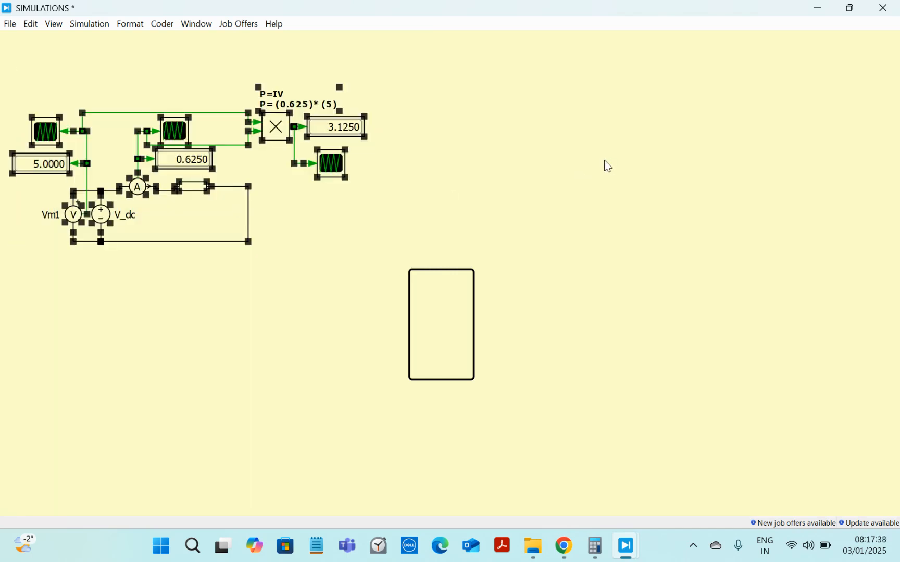
pyautogui.hotkey('ctrl', 'c')
pyautogui.click(507, 163)
pyautogui.hotkey('ctrl', 'v')
pyautogui.moveTo(549, 249); pyautogui.dragTo(500, 156)
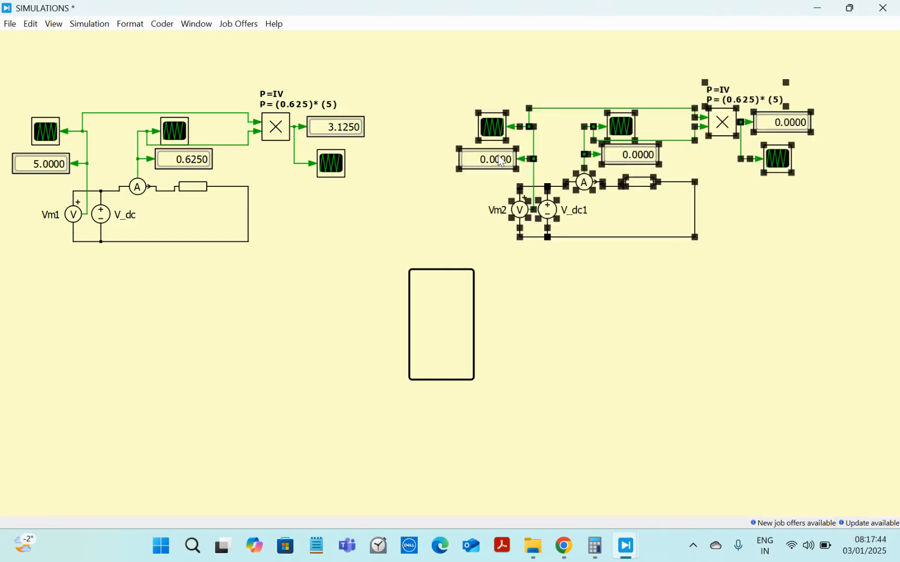
pyautogui.click(425, 115)
# Move and enlarge the rectangular frame so that it encloses the original circuit and its formula
pyautogui.moveTo(480, 339); pyautogui.dragTo(385, 331)
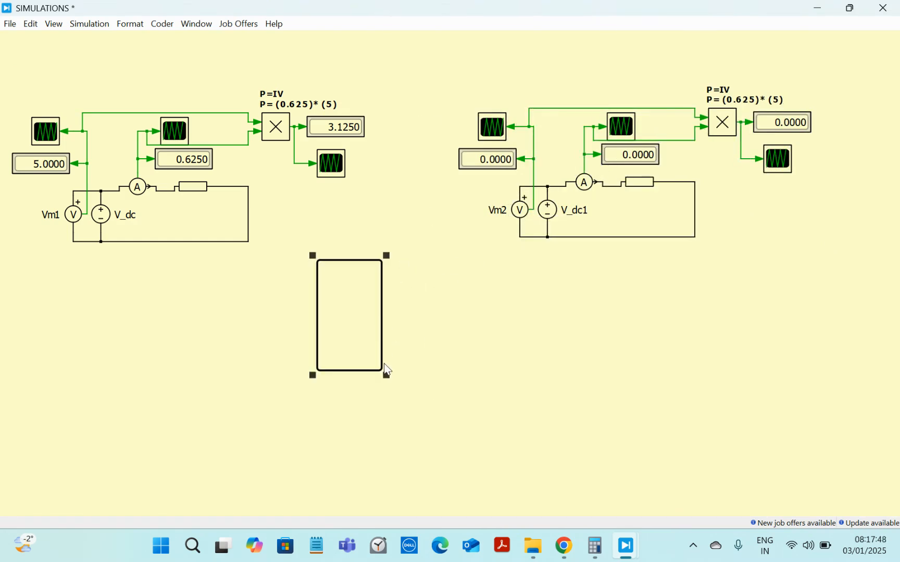
pyautogui.moveTo(387, 375); pyautogui.dragTo(525, 394)
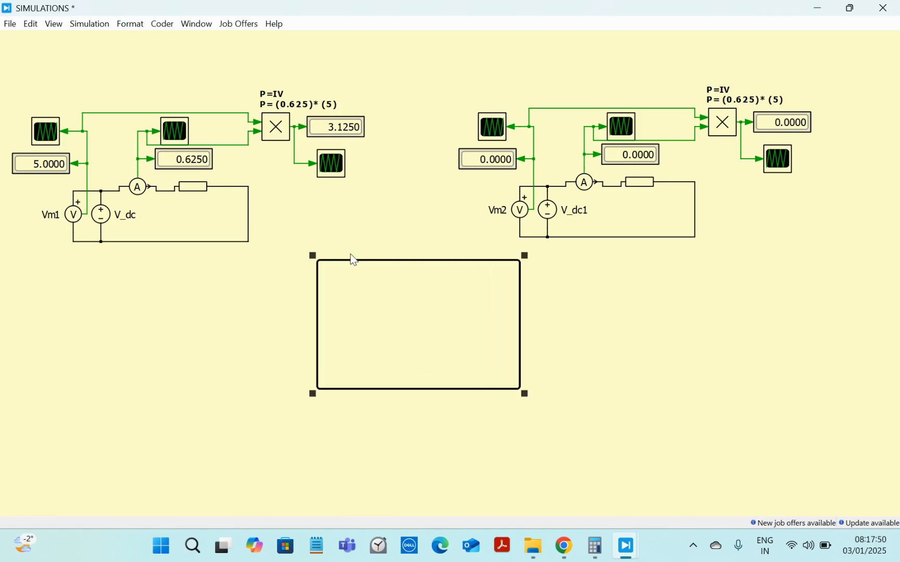
pyautogui.moveTo(351, 263); pyautogui.dragTo(43, 76)
pyautogui.moveTo(207, 198); pyautogui.dragTo(368, 260)
pyautogui.click(409, 253)
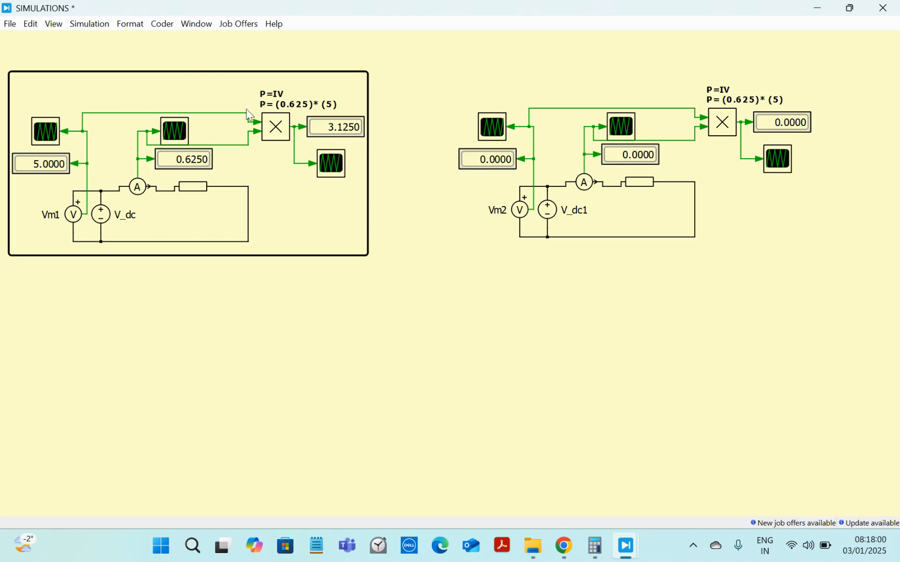
# Delete the two Product input wires and the voltmeter and ammeter Scopes from the copied circuit
pyautogui.moveTo(668, 72); pyautogui.dragTo(689, 161)
pyautogui.press('Delete')
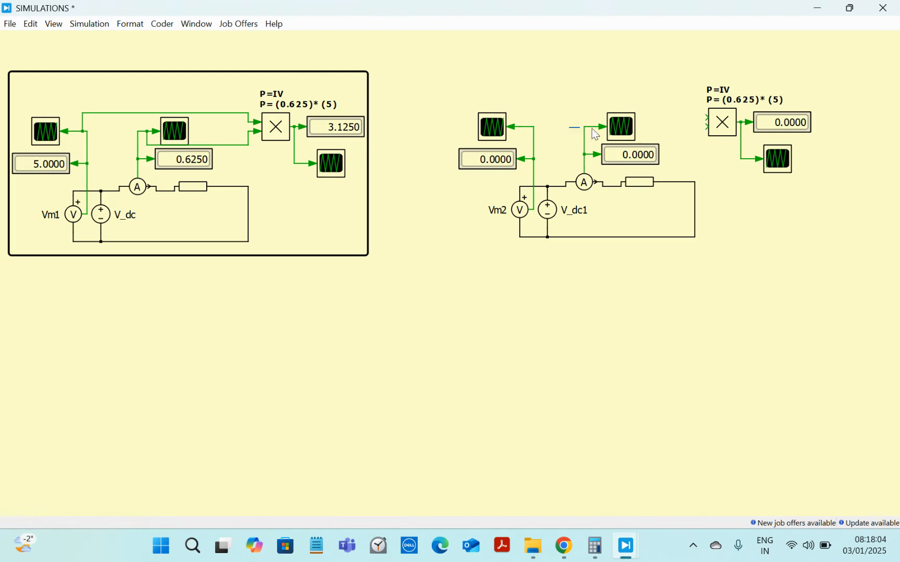
pyautogui.click(621, 127)
pyautogui.press('Delete')
pyautogui.click(492, 126)
pyautogui.press('Delete')
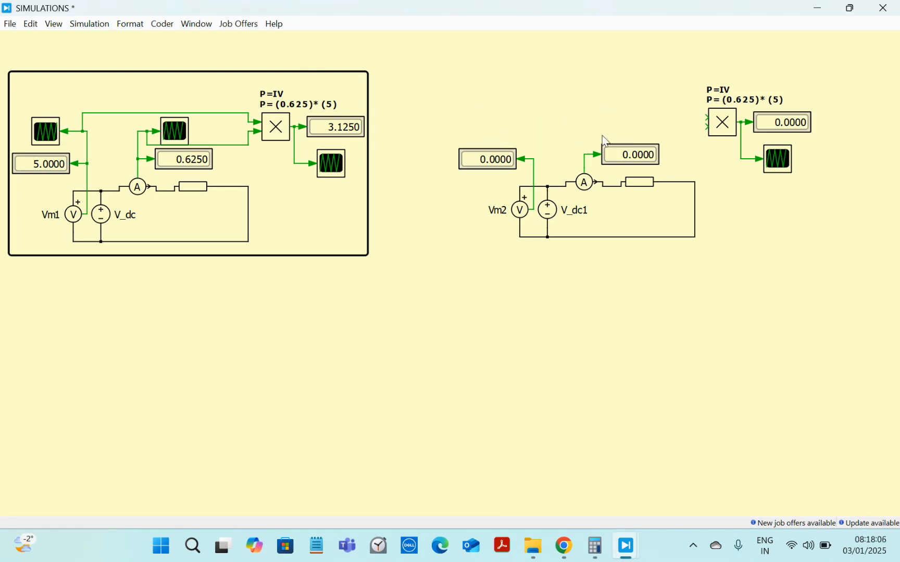